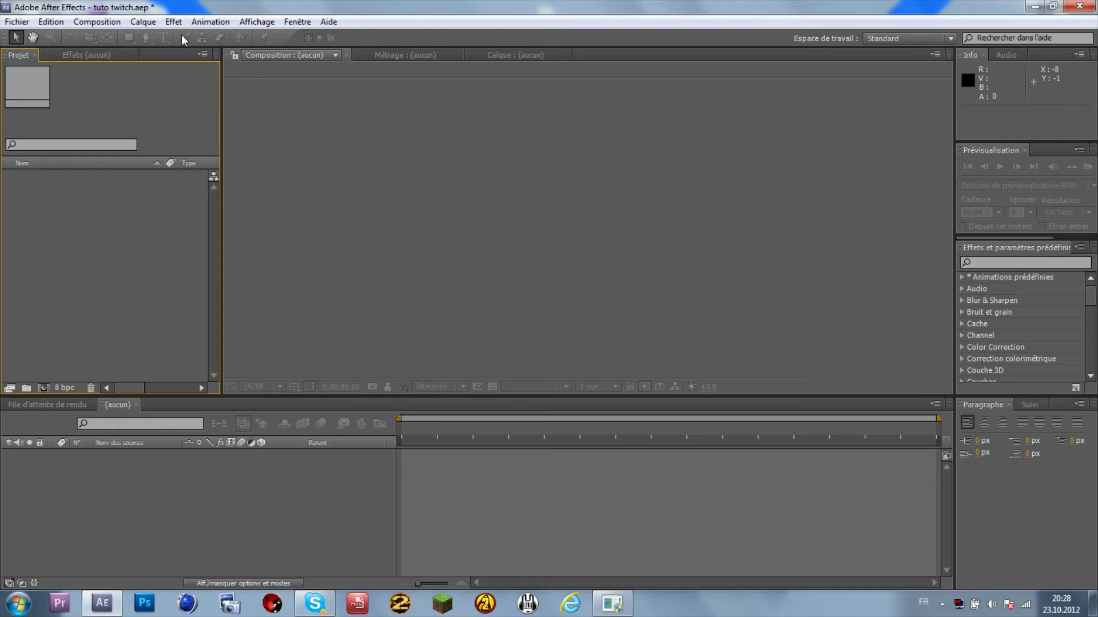
Import base pour twitch.mp4 from the desktop into the project and create a composition from it
{"action": "left_click", "coordinate": [1052, 6]}
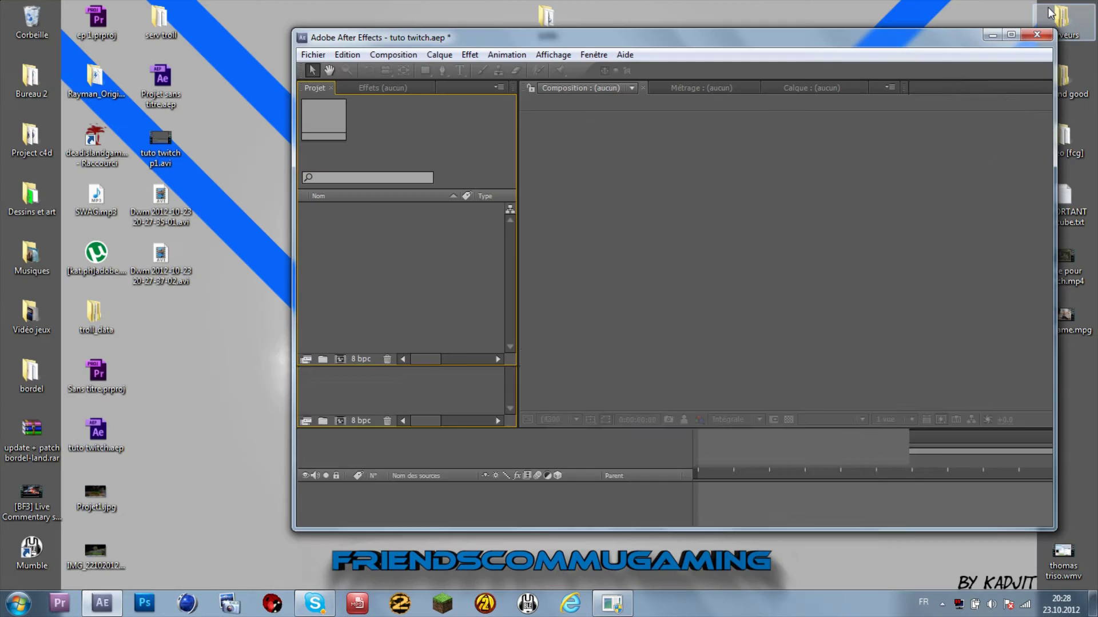
{"action": "left_click_drag", "start_coordinate": [956, 44], "coordinate": [840, 48]}
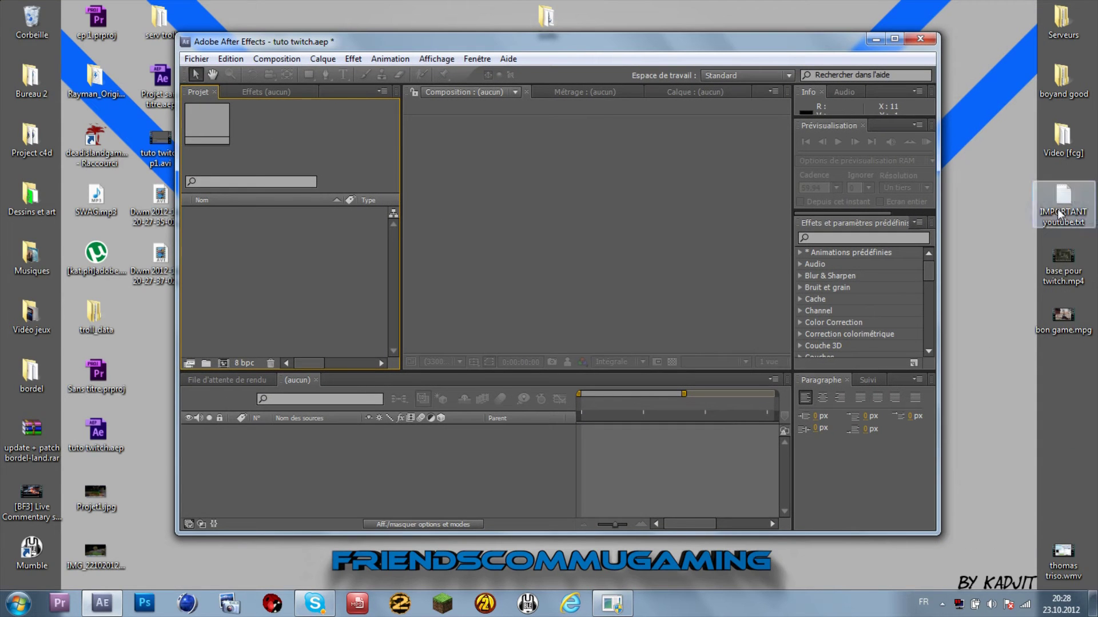
{"action": "left_click_drag", "start_coordinate": [1064, 263], "coordinate": [338, 238]}
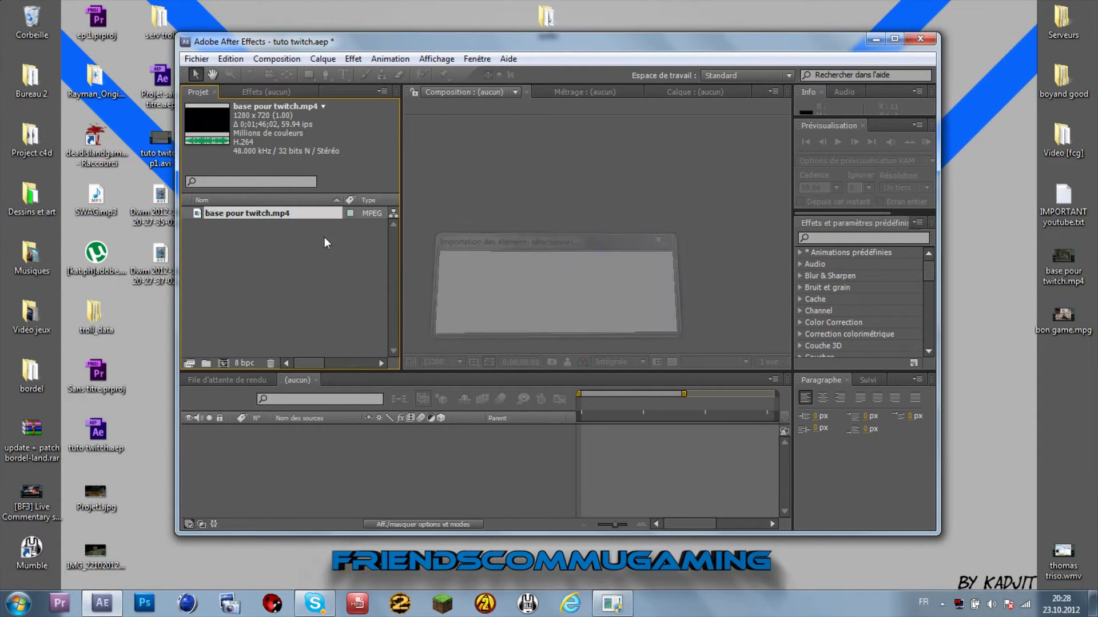
{"action": "left_click", "coordinate": [889, 39]}
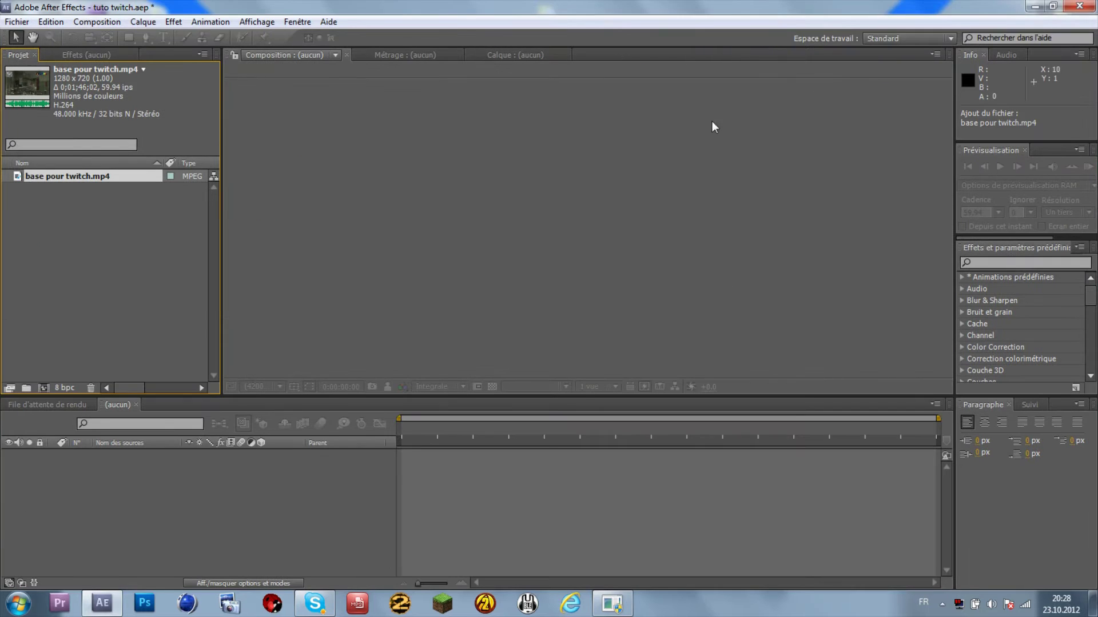
{"action": "left_click_drag", "start_coordinate": [55, 174], "coordinate": [258, 497]}
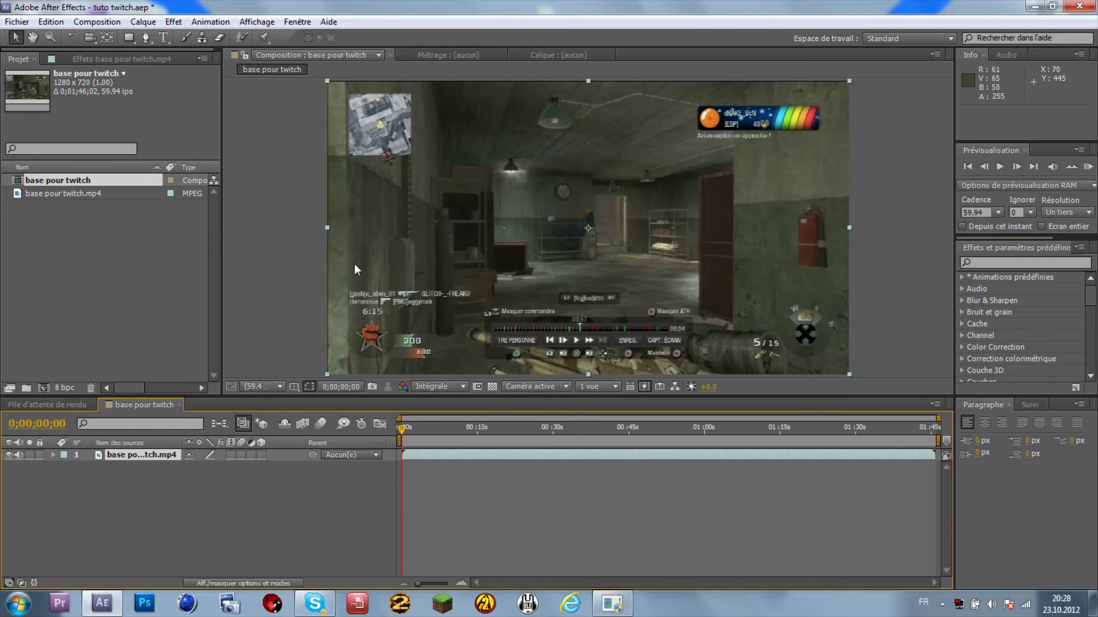
Trim the opening of the clip's layer so about 35 seconds remain, and align it with the composition's start
{"action": "left_click_drag", "start_coordinate": [401, 439], "coordinate": [765, 440]}
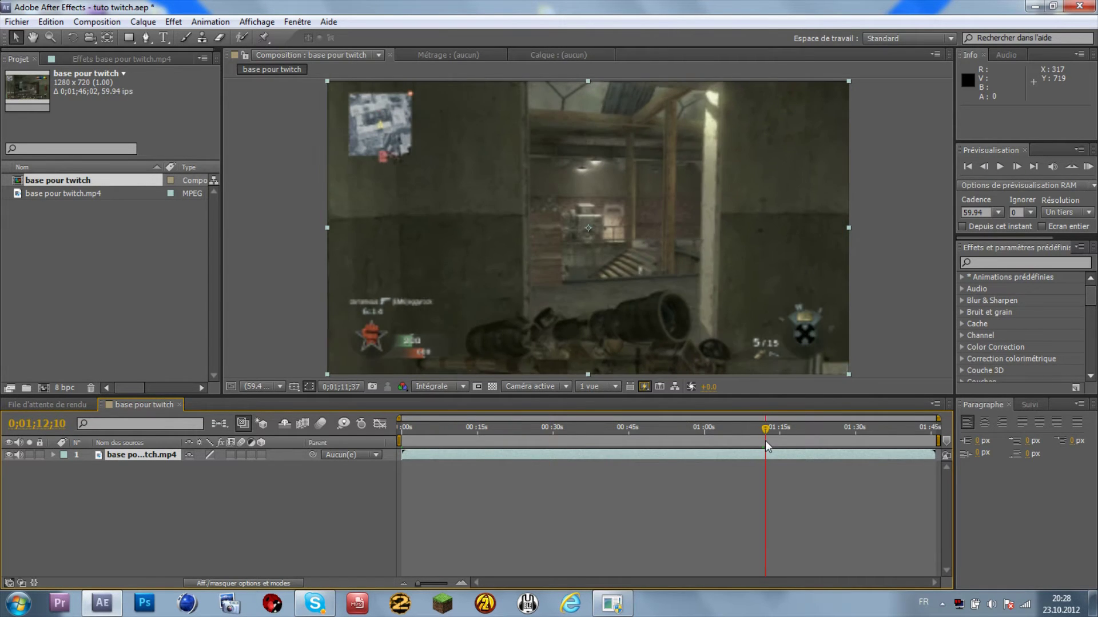
{"action": "mouse_move", "coordinate": [402, 456]}
{"action": "left_mouse_down"}
{"action": "mouse_move", "coordinate": [755, 455]}
{"action": "mouse_move", "coordinate": [603, 471]}
{"action": "mouse_move", "coordinate": [422, 465]}
{"action": "mouse_move", "coordinate": [411, 462]}
{"action": "mouse_move", "coordinate": [413, 432]}
{"action": "mouse_move", "coordinate": [399, 431]}
{"action": "mouse_move", "coordinate": [411, 453]}
{"action": "left_mouse_up"}
{"action": "left_click", "coordinate": [739, 430]}
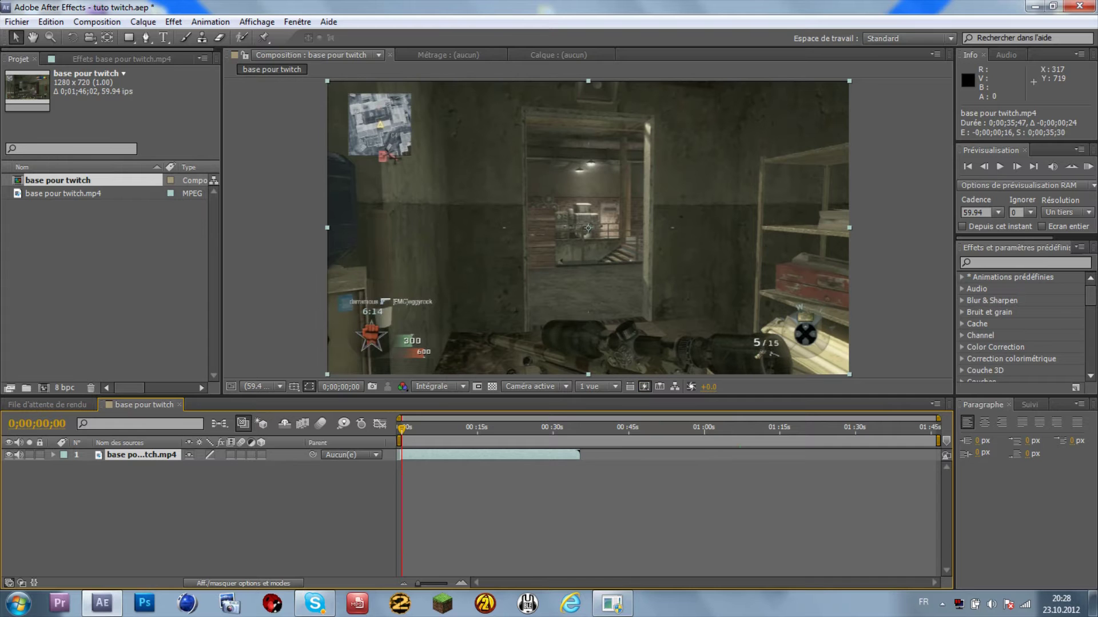
Move the current time to 0;00;08;51 and apply the Video Copilot Twitch effect to the clip
{"action": "left_click_drag", "start_coordinate": [402, 430], "coordinate": [459, 447]}
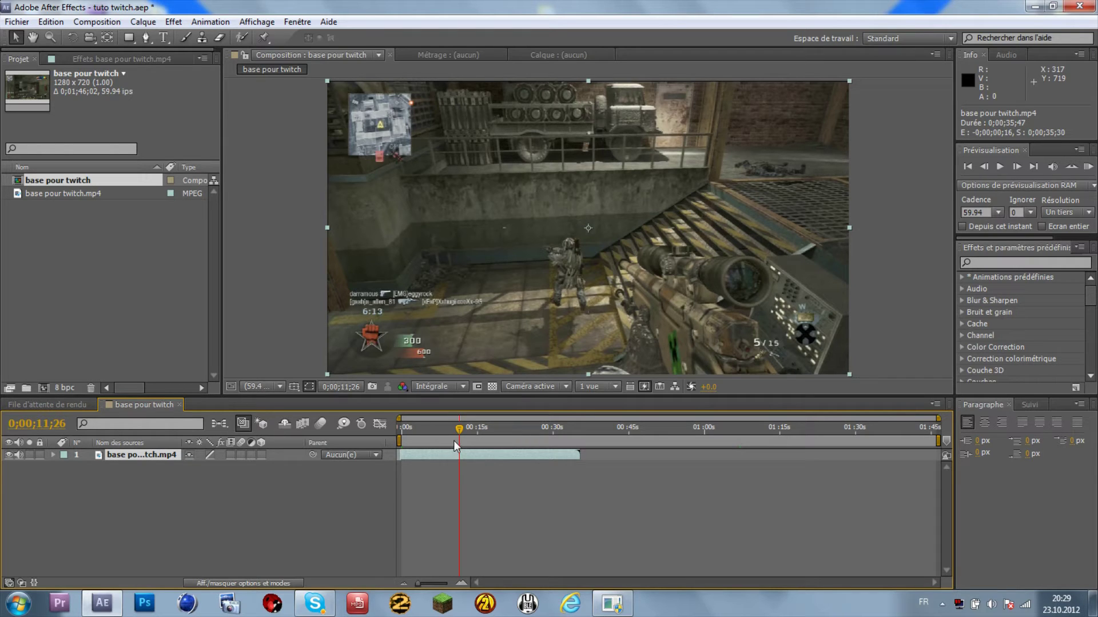
{"action": "left_click_drag", "start_coordinate": [456, 435], "coordinate": [446, 430]}
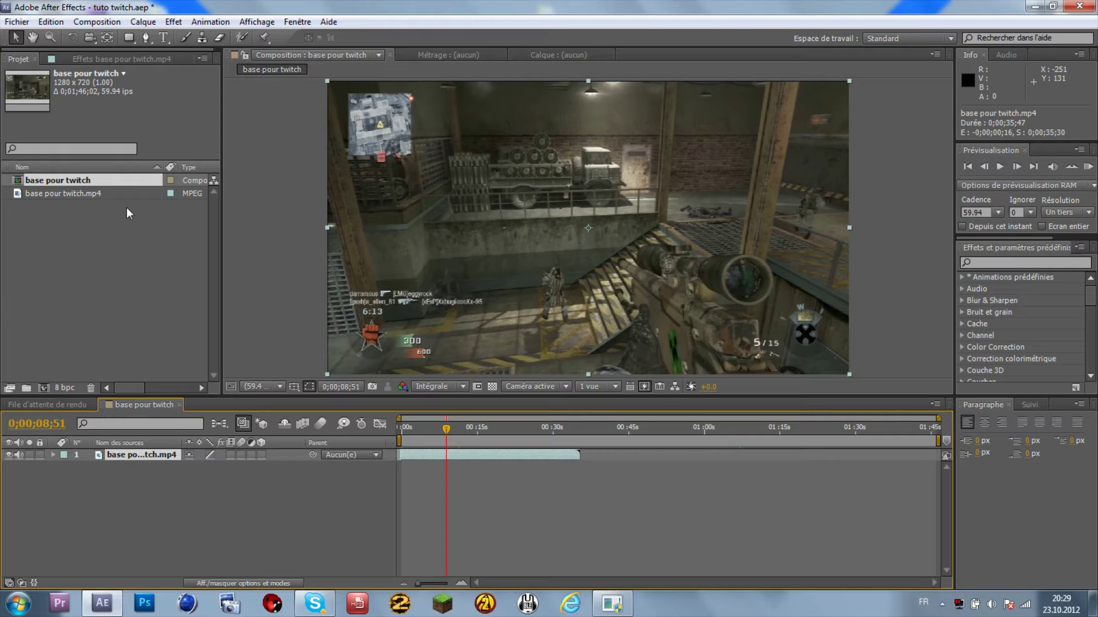
{"action": "left_click", "coordinate": [172, 22]}
{"action": "mouse_move", "coordinate": [228, 610]}
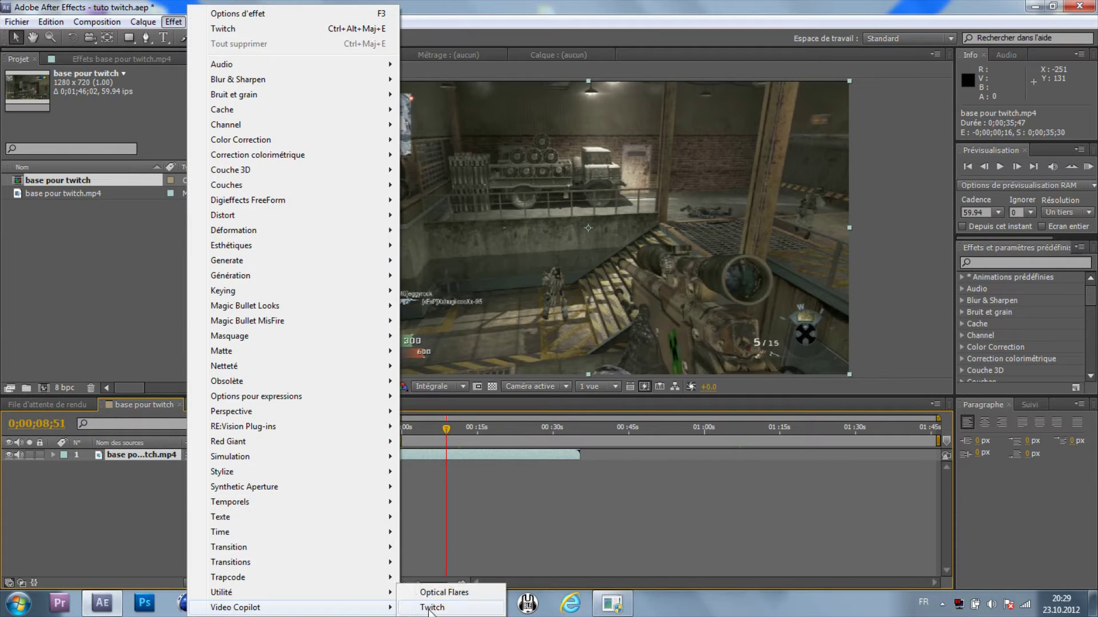
{"action": "left_click", "coordinate": [431, 608]}
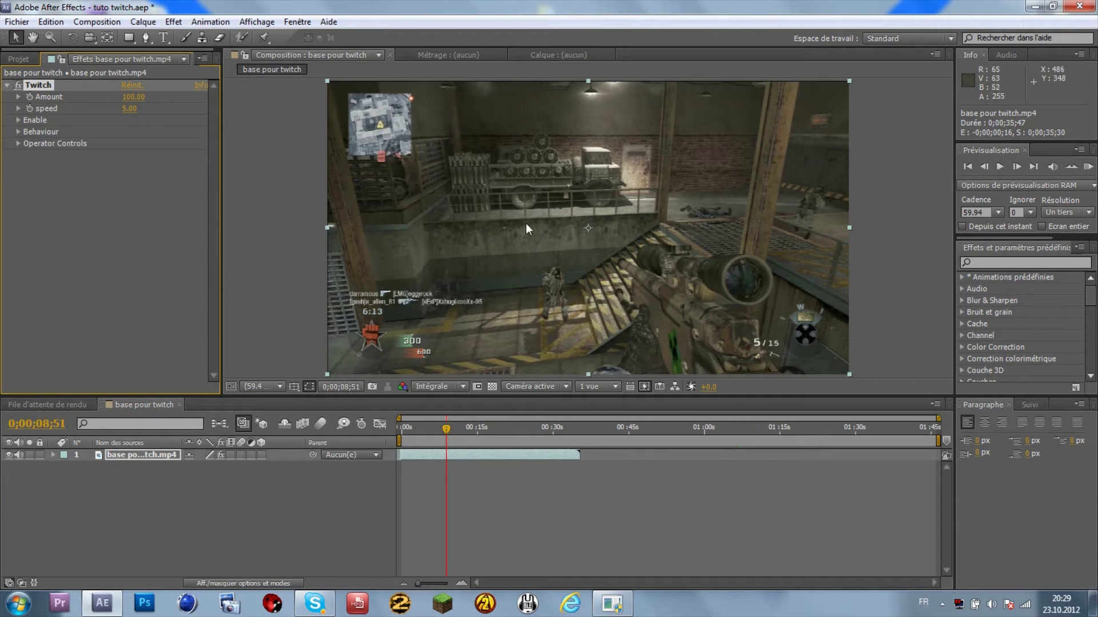
Examine the Enable and Behaviour settings of the Twitch effect with the clip at 0;00;06;24
{"action": "mouse_move", "coordinate": [446, 429]}
{"action": "left_mouse_down"}
{"action": "mouse_move", "coordinate": [460, 434]}
{"action": "mouse_move", "coordinate": [434, 435]}
{"action": "left_mouse_up"}
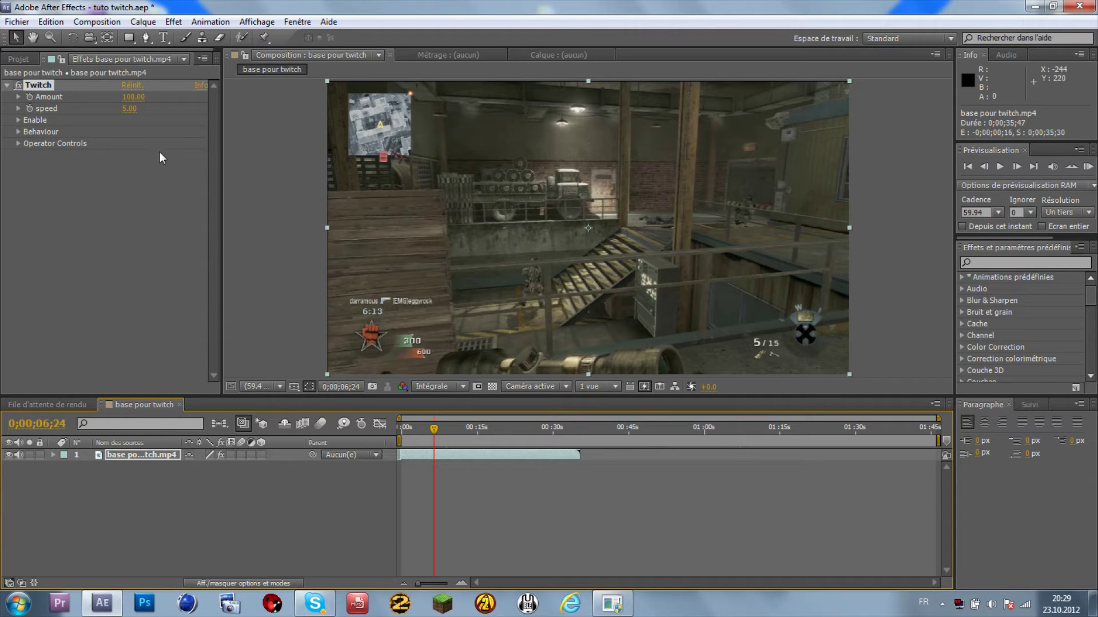
{"action": "left_click", "coordinate": [18, 120]}
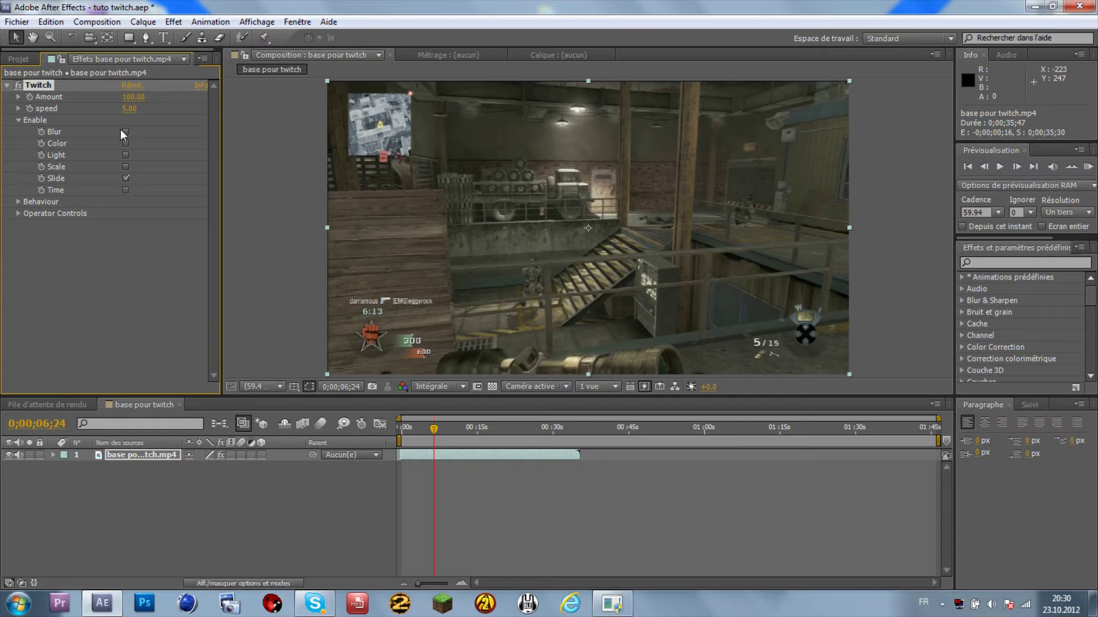
{"action": "left_click", "coordinate": [19, 121]}
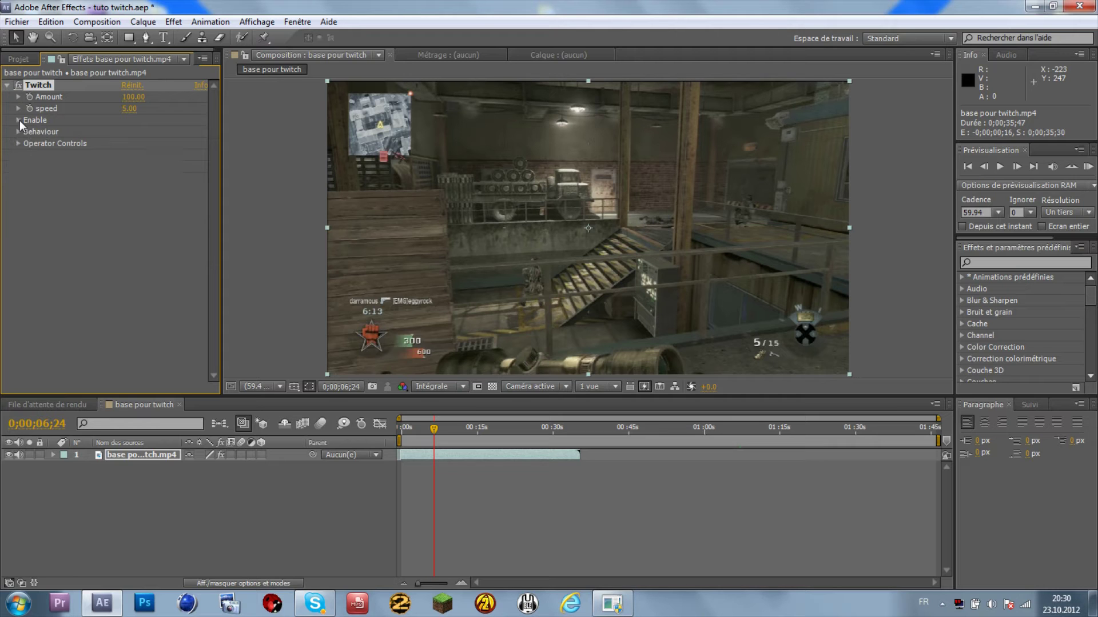
{"action": "left_click", "coordinate": [17, 120]}
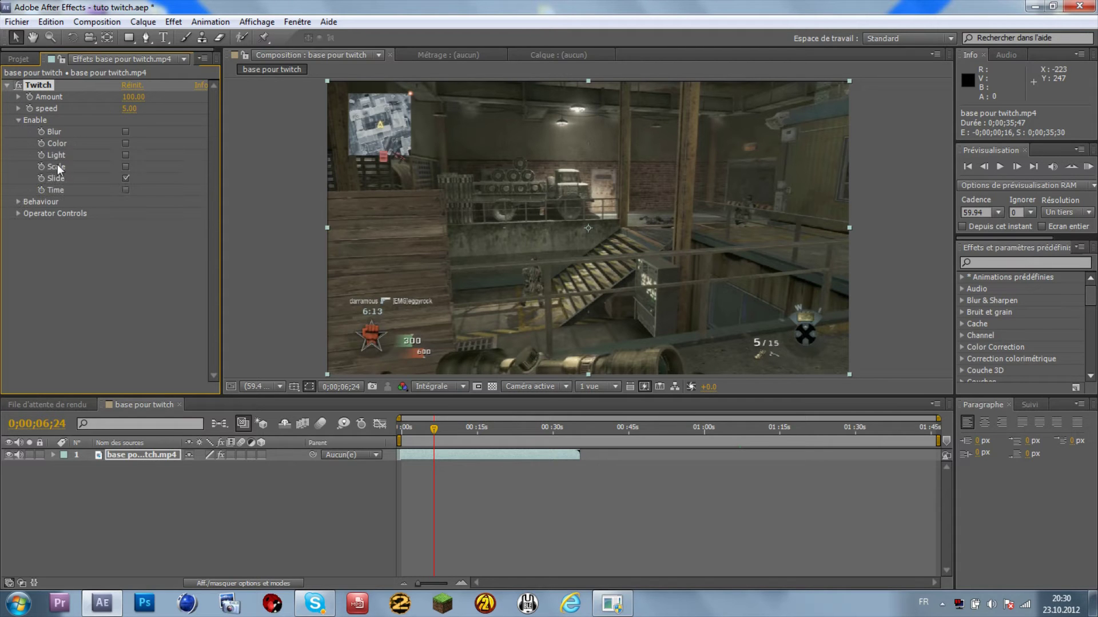
{"action": "left_click", "coordinate": [20, 119]}
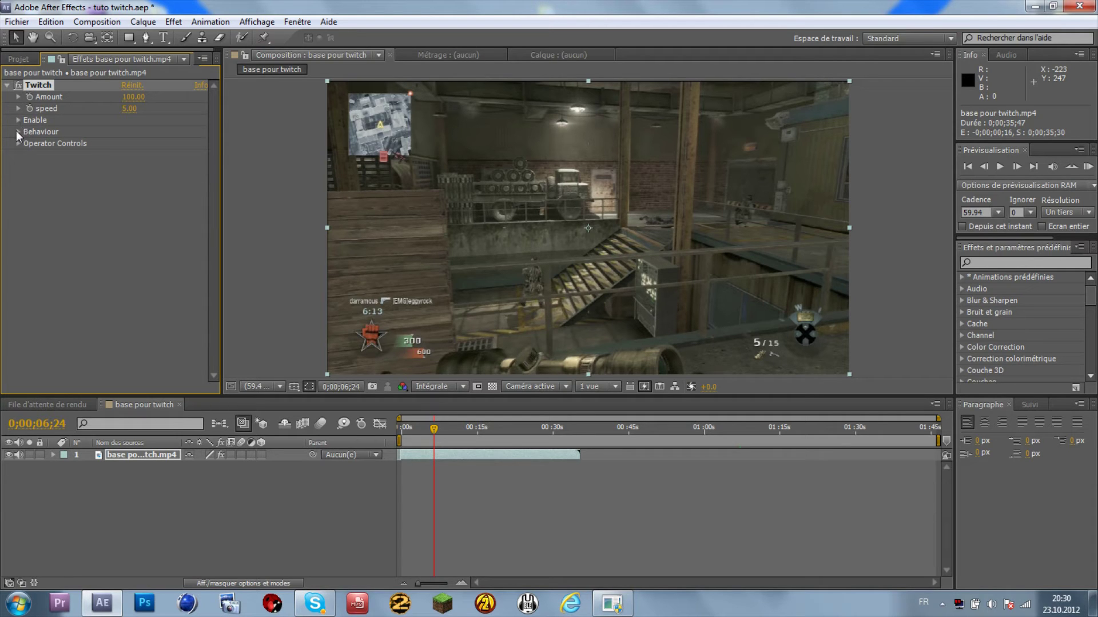
{"action": "left_click", "coordinate": [17, 131]}
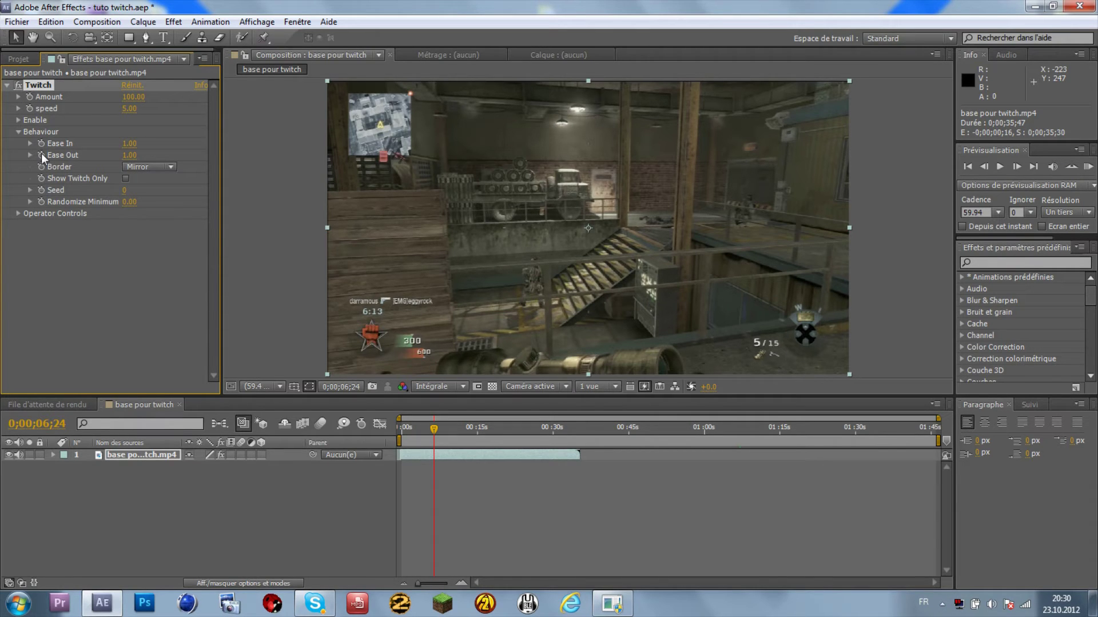
{"action": "left_click", "coordinate": [18, 132]}
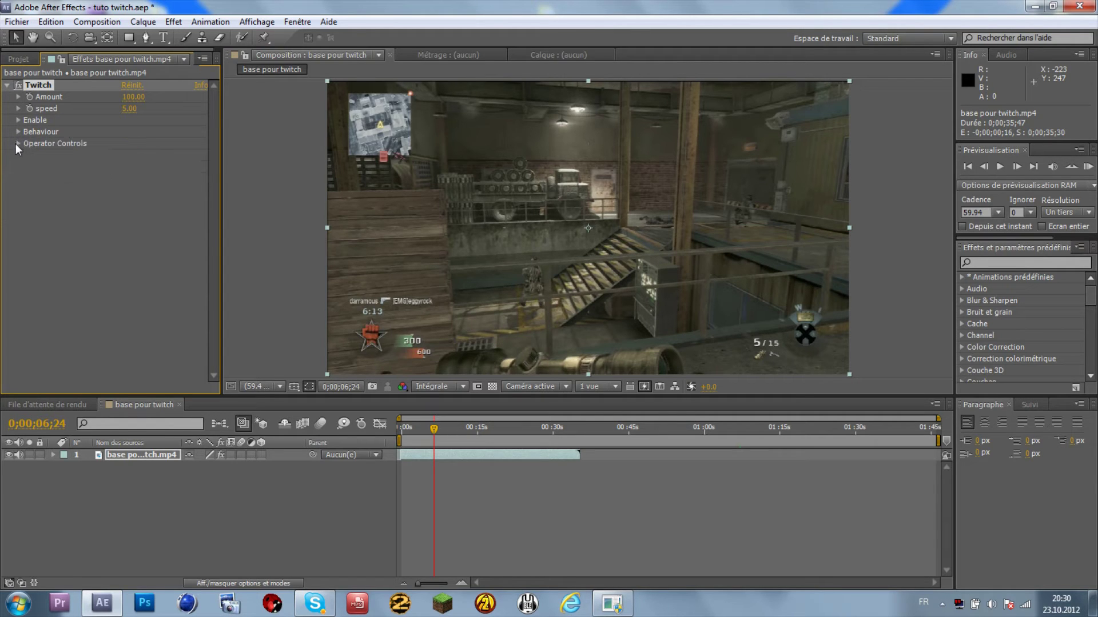
Set Twitch's Slide Direction to 45° and Slide Spread to 0, and show the result at 0;00;07;13
{"action": "left_click", "coordinate": [16, 143]}
{"action": "left_click", "coordinate": [29, 202]}
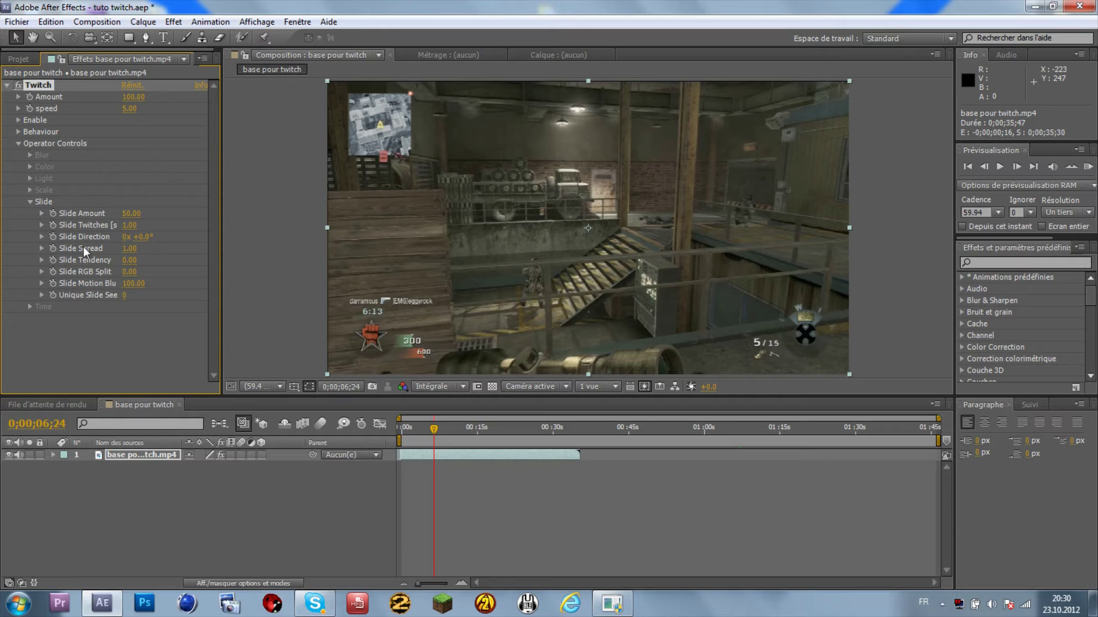
{"action": "left_click", "coordinate": [42, 236]}
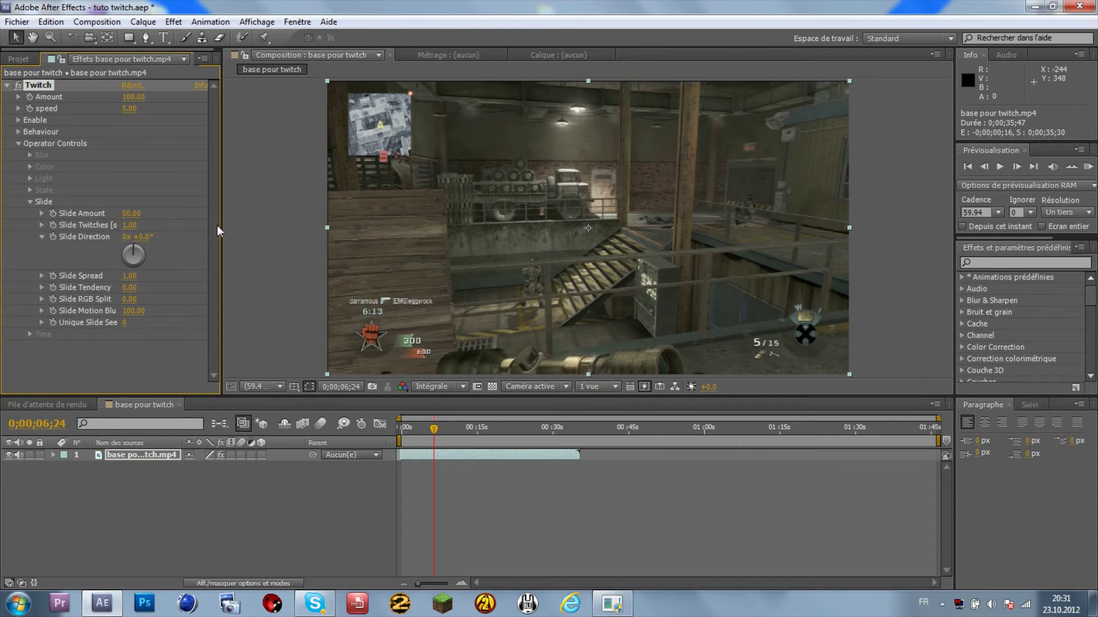
{"action": "left_click_drag", "start_coordinate": [133, 245], "coordinate": [139, 244]}
{"action": "left_click_drag", "start_coordinate": [129, 276], "coordinate": [103, 276]}
{"action": "left_click_drag", "start_coordinate": [434, 436], "coordinate": [439, 437]}
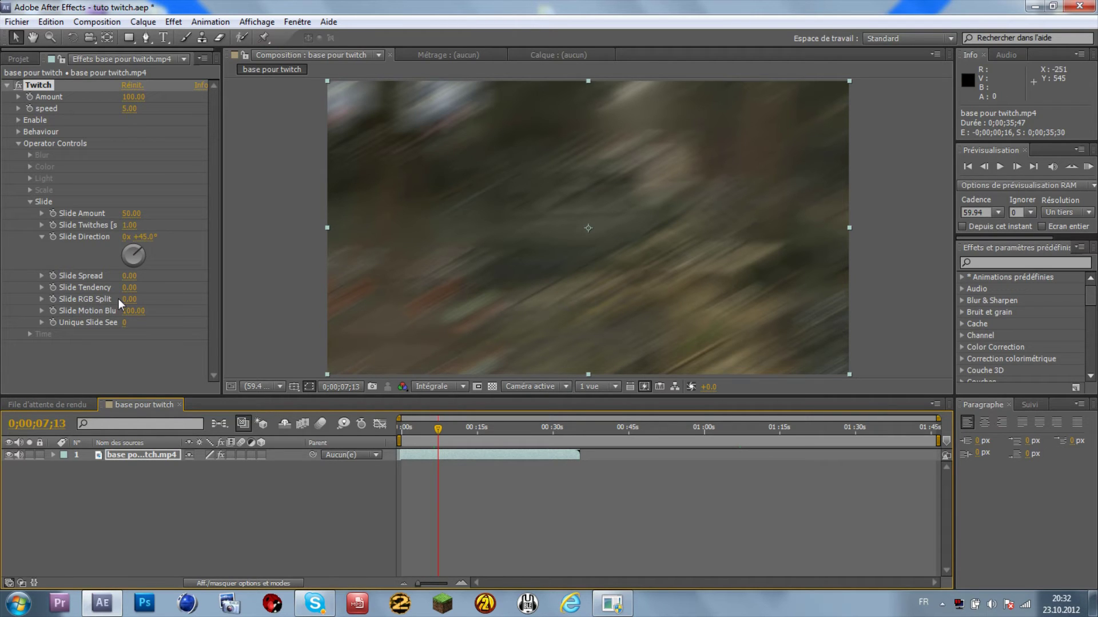
Try a Slide RGB Split of 17 and a Slide Amount of 18 in the Twitch effect
{"action": "left_click_drag", "start_coordinate": [129, 299], "coordinate": [144, 299]}
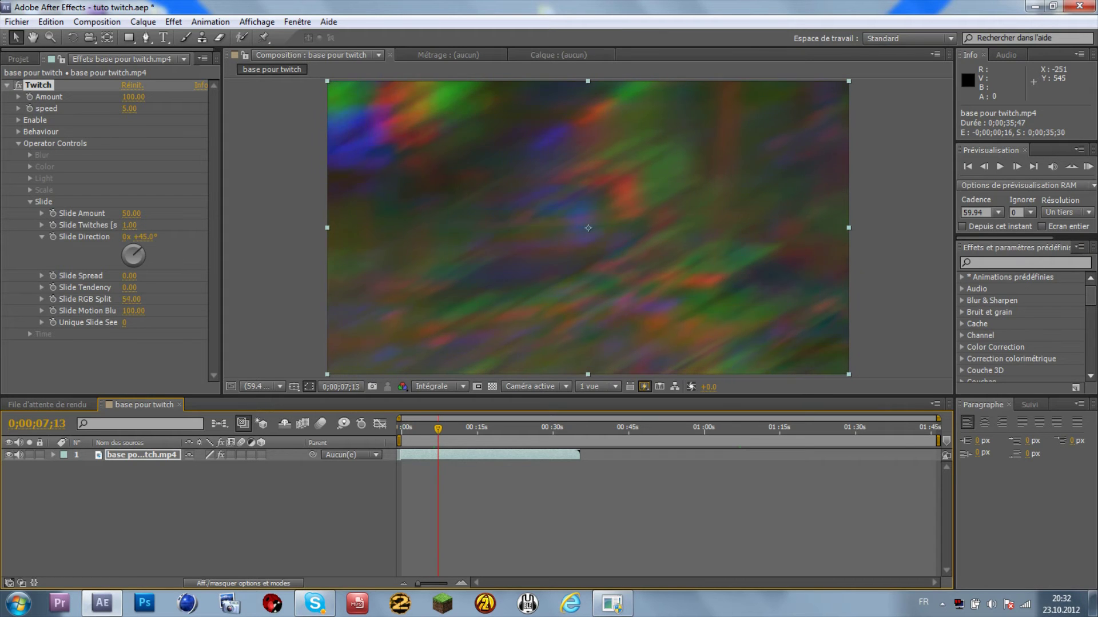
{"action": "mouse_move", "coordinate": [131, 299]}
{"action": "left_mouse_down"}
{"action": "mouse_move", "coordinate": [121, 299]}
{"action": "mouse_move", "coordinate": [131, 299]}
{"action": "left_mouse_up"}
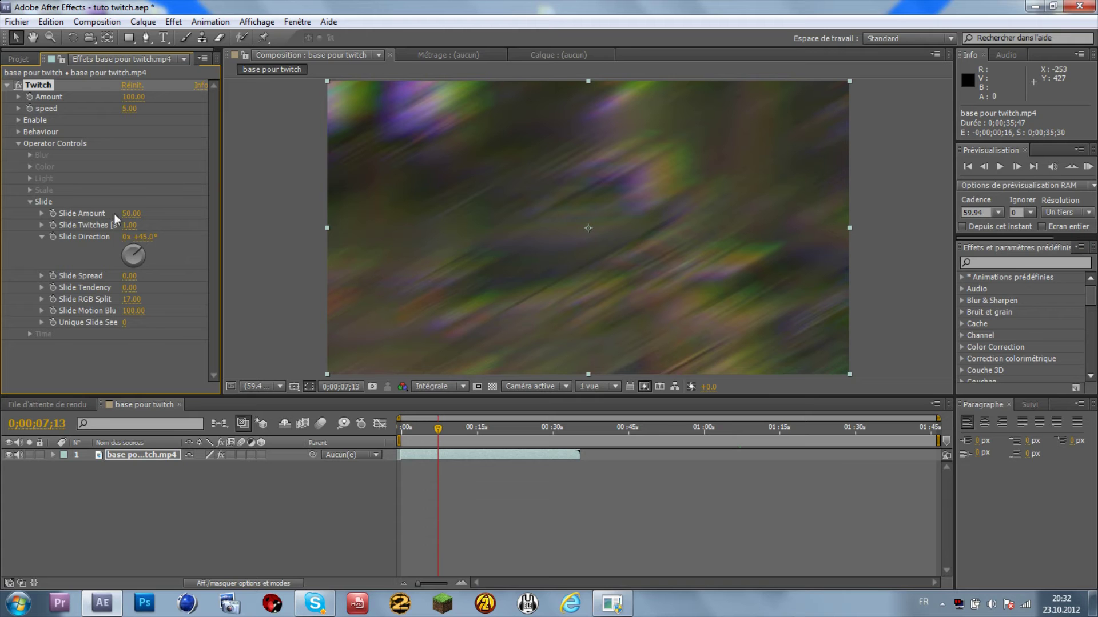
{"action": "mouse_move", "coordinate": [130, 213]}
{"action": "left_mouse_down"}
{"action": "mouse_move", "coordinate": [103, 213]}
{"action": "mouse_move", "coordinate": [137, 214]}
{"action": "left_mouse_up"}
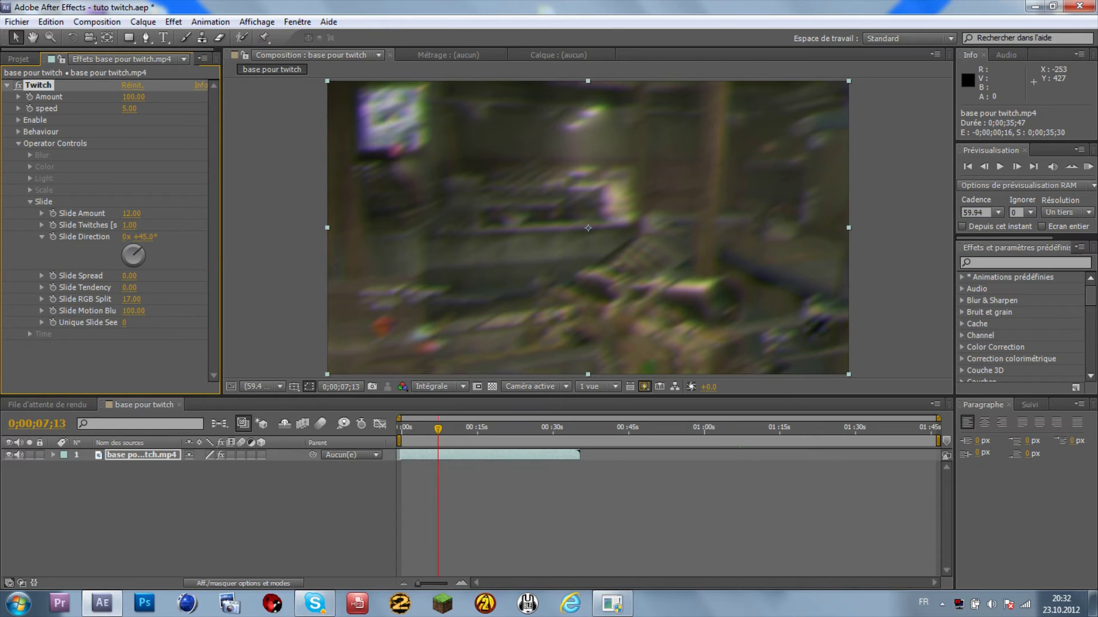
{"action": "left_click", "coordinate": [130, 214]}
{"action": "left_click", "coordinate": [126, 214]}
{"action": "type", "text": "514"}
{"action": "key", "text": "Return"}
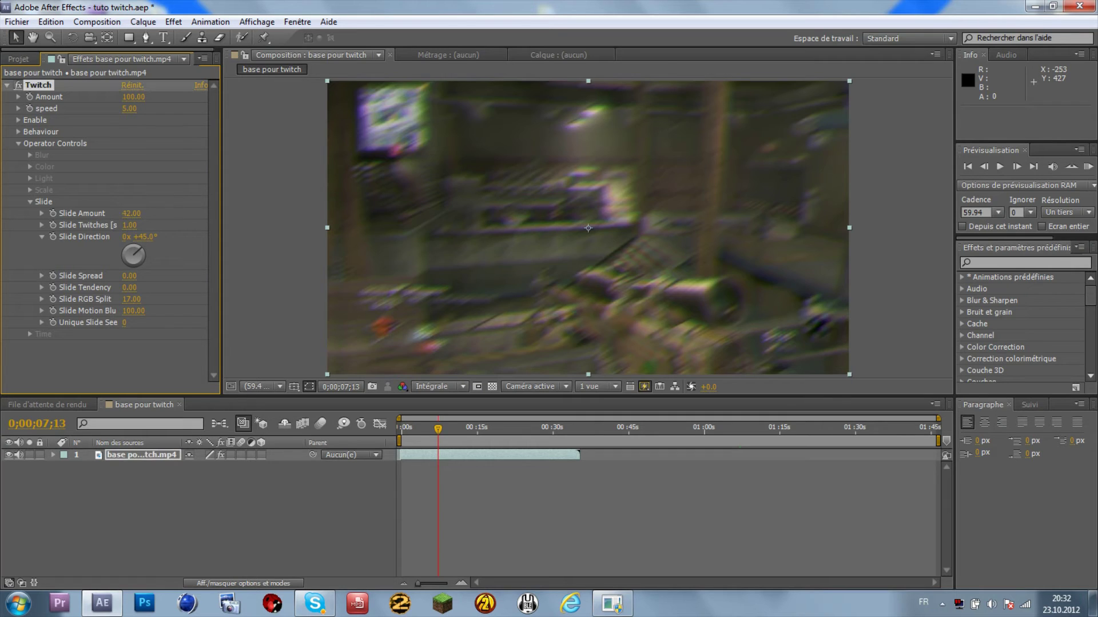
{"action": "left_click_drag", "start_coordinate": [133, 213], "coordinate": [53, 213]}
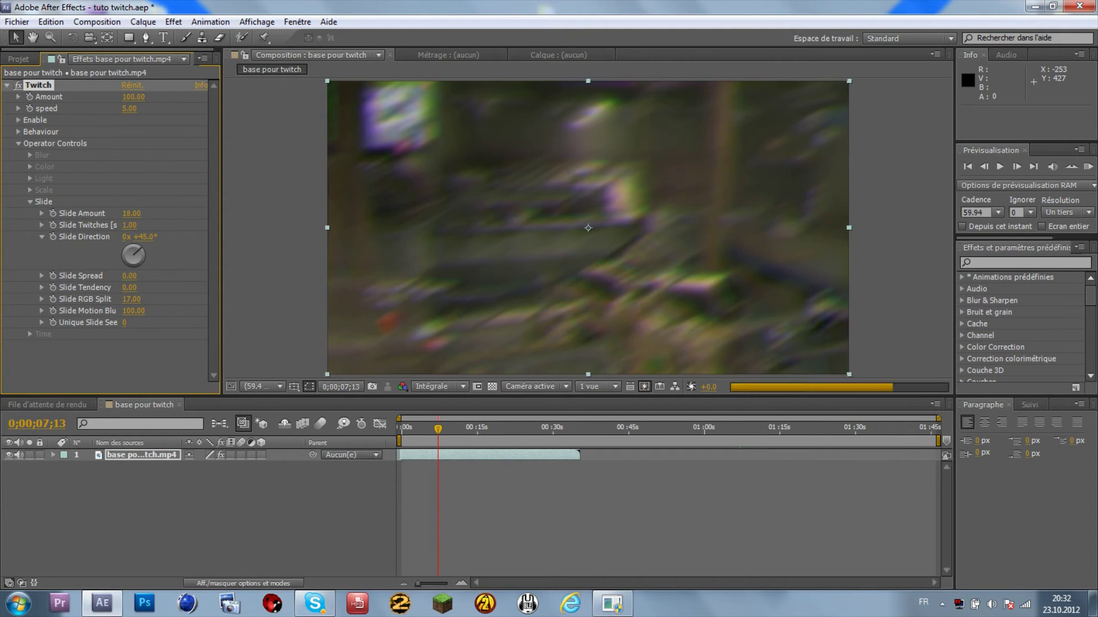
Set Twitch's Slide RGB Split to 32 and Slide Amount to 6
{"action": "left_click_drag", "start_coordinate": [131, 299], "coordinate": [138, 299]}
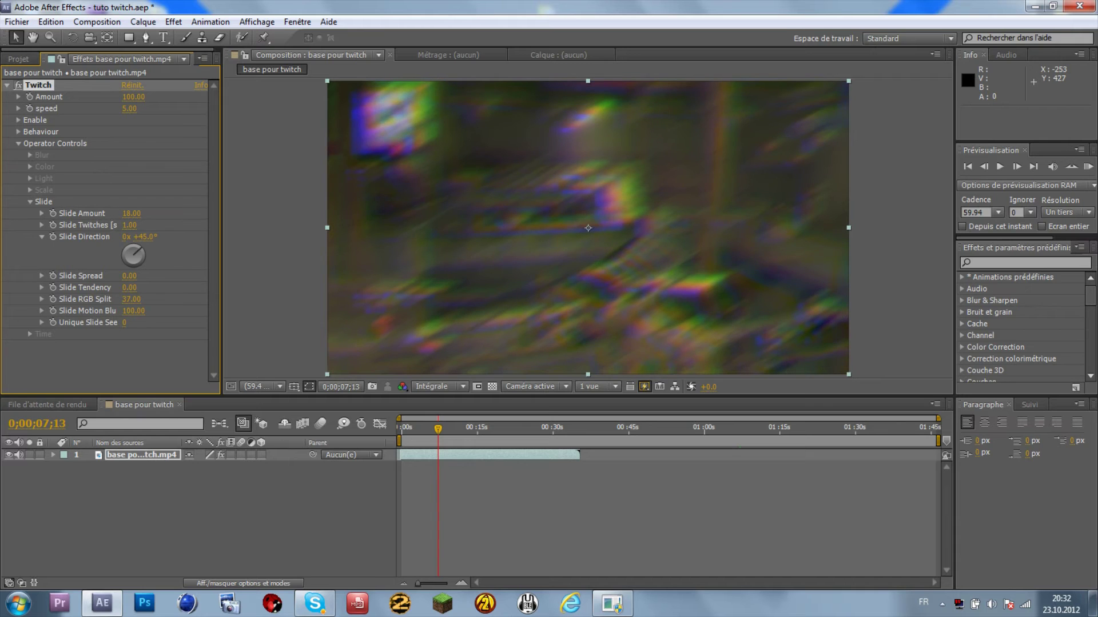
{"action": "mouse_move", "coordinate": [133, 213]}
{"action": "left_mouse_down"}
{"action": "mouse_move", "coordinate": [86, 214]}
{"action": "mouse_move", "coordinate": [97, 213]}
{"action": "left_mouse_up"}
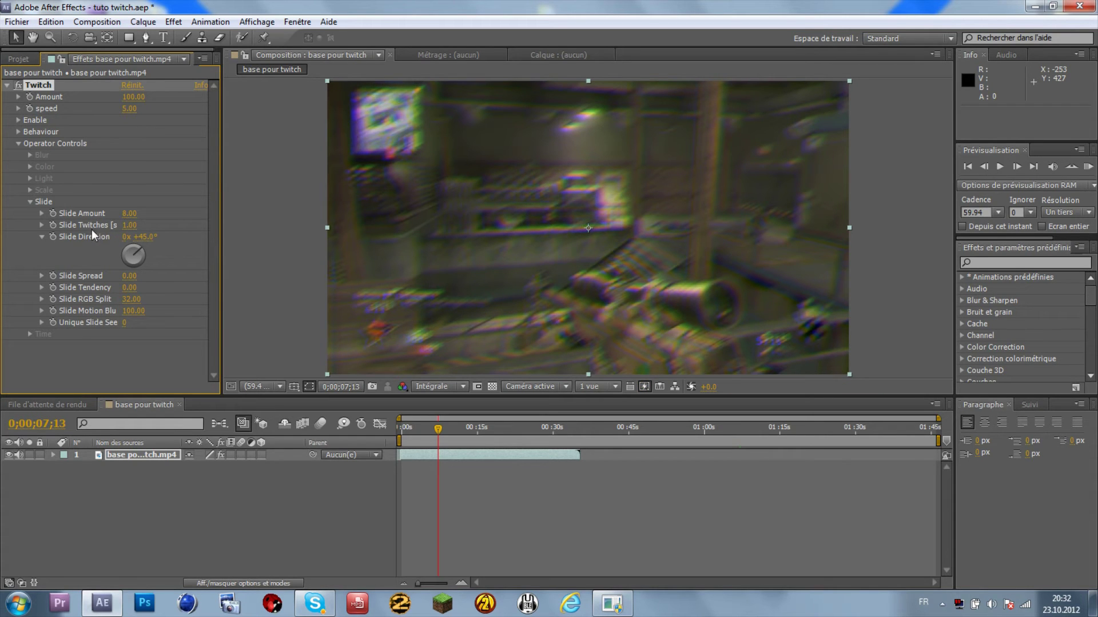
{"action": "left_click_drag", "start_coordinate": [129, 213], "coordinate": [135, 213]}
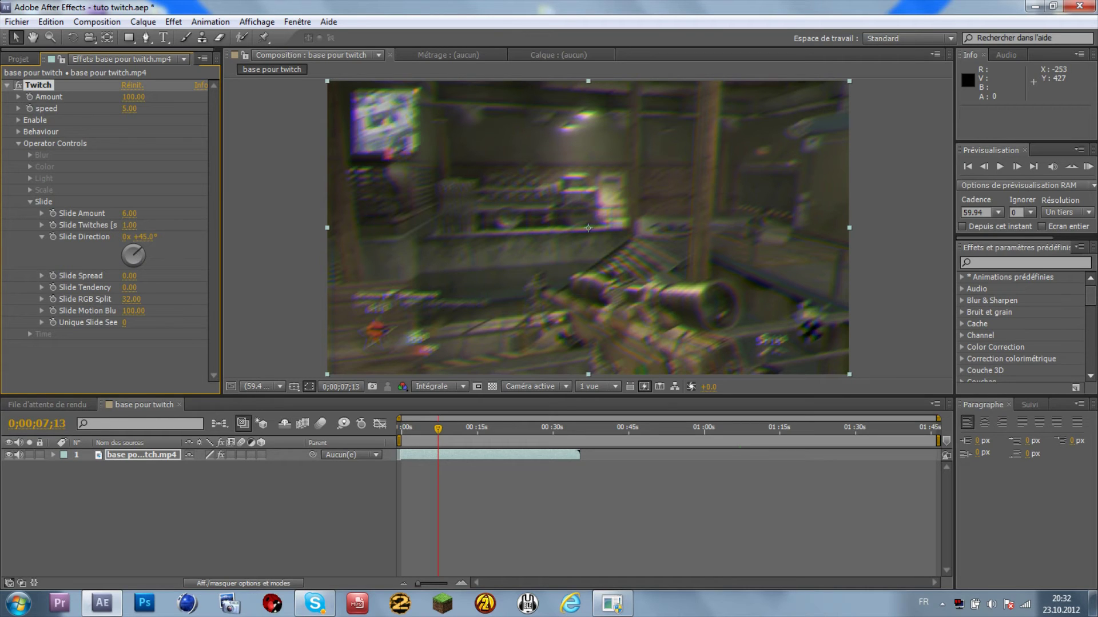
Play a RAM preview of the composition to check the sliding twitch, and stop it
{"action": "key", "text": "KP_0"}
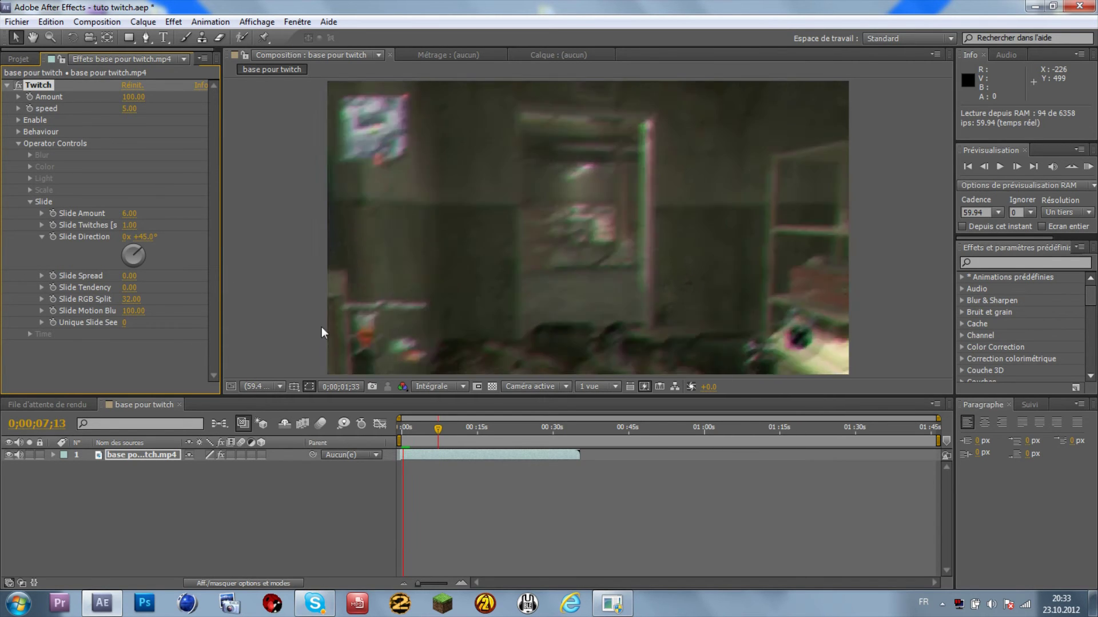
{"action": "left_click", "coordinate": [438, 428]}
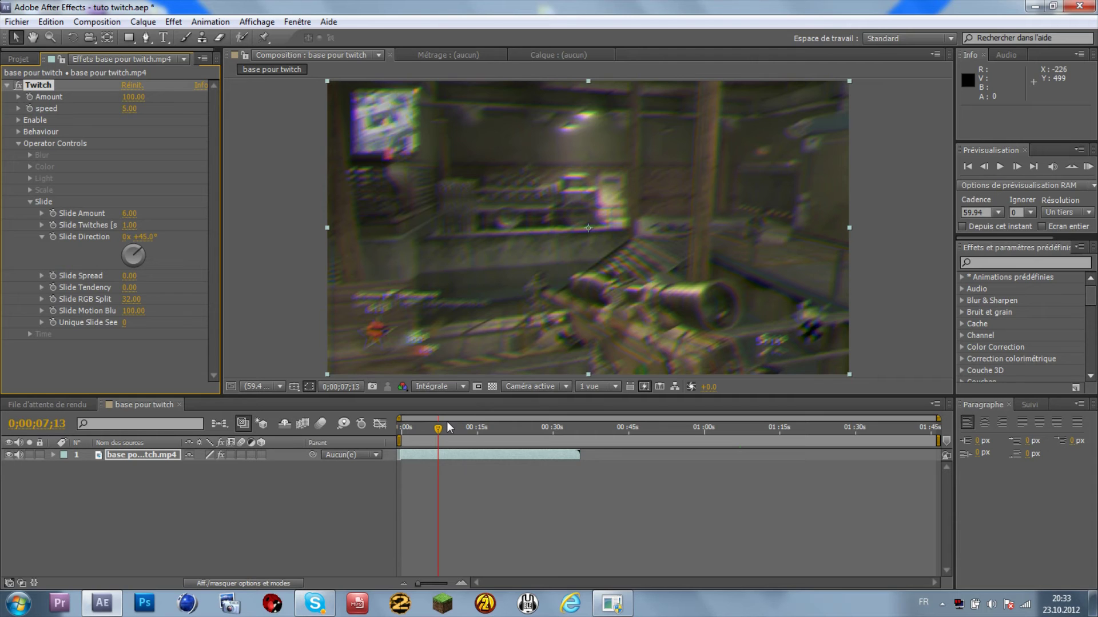
{"action": "left_click", "coordinate": [167, 357]}
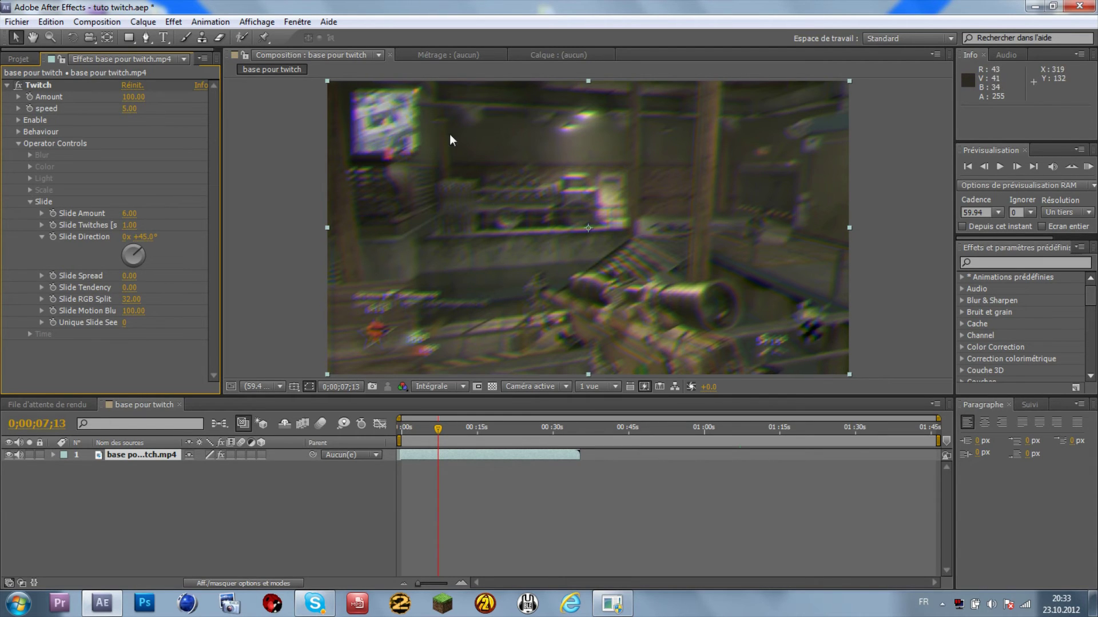
Compare the frame at 0;00;12;47 with the Twitch Amount at 0 and restored to 100
{"action": "left_click_drag", "start_coordinate": [437, 429], "coordinate": [466, 442]}
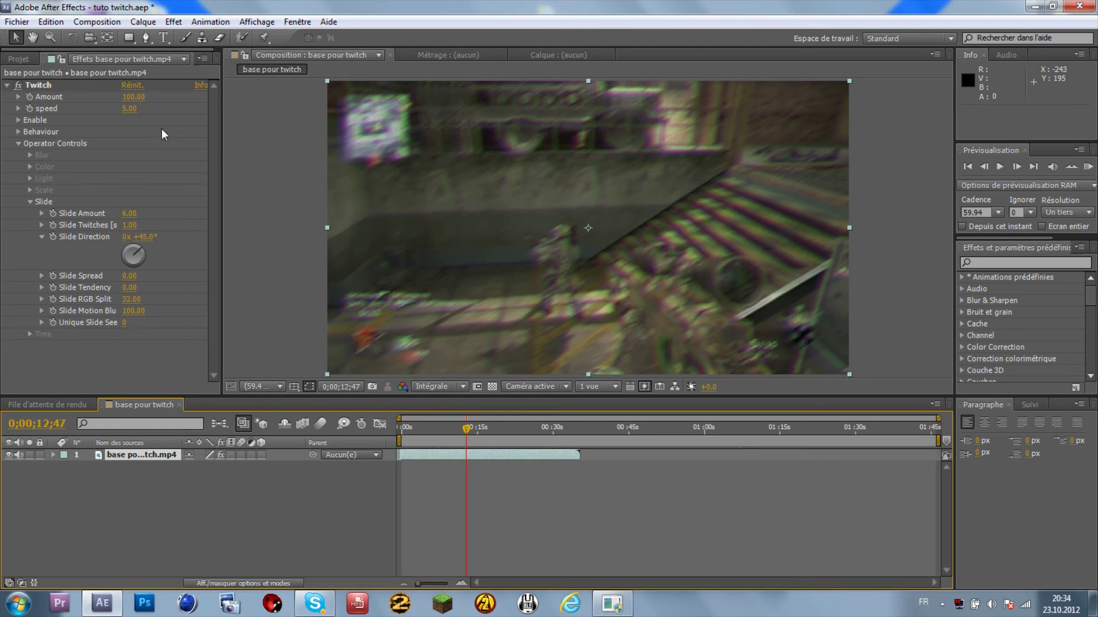
{"action": "left_click_drag", "start_coordinate": [133, 97], "coordinate": [72, 97]}
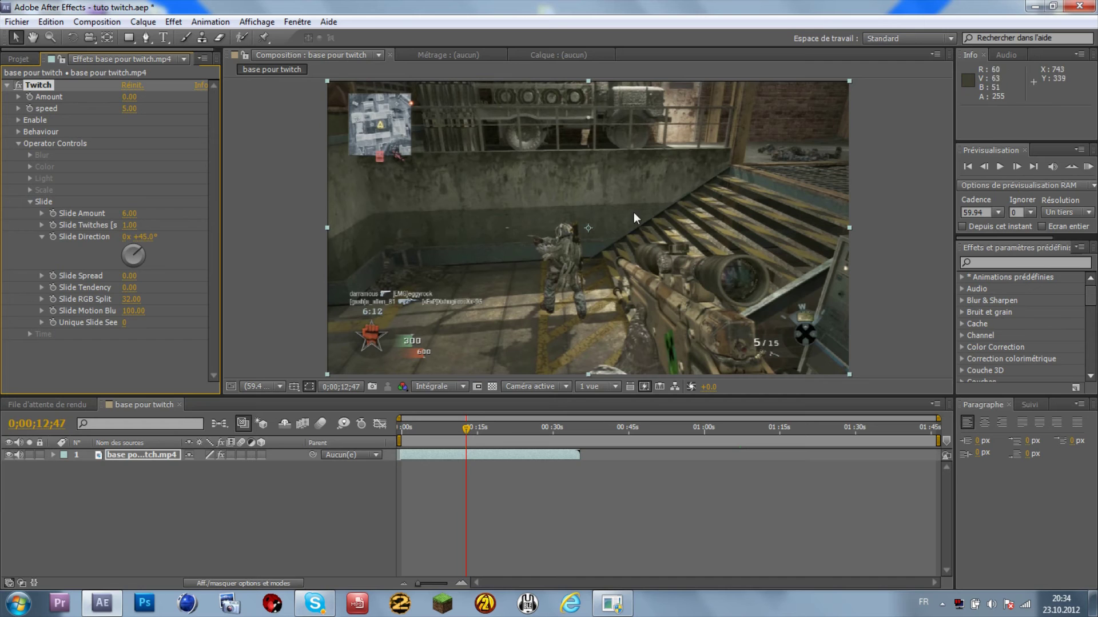
{"action": "left_click", "coordinate": [127, 98]}
{"action": "type", "text": "100"}
{"action": "key", "text": "Return"}
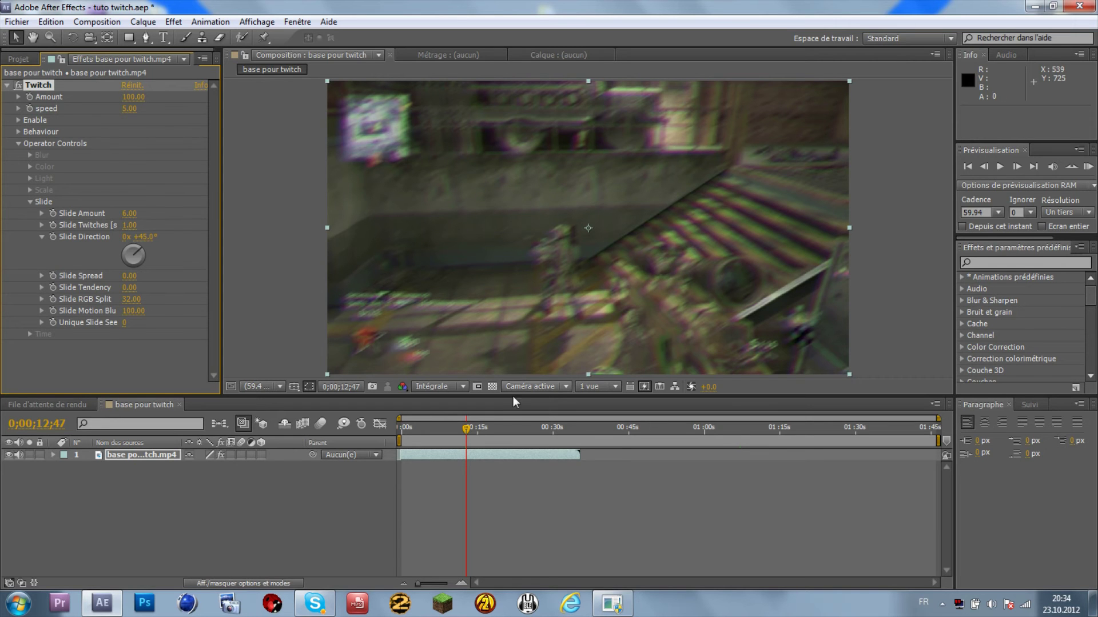
At 0;00;08;51, set Twitch's Amount to 0 and enable keyframing for it
{"action": "left_click_drag", "start_coordinate": [464, 427], "coordinate": [444, 436]}
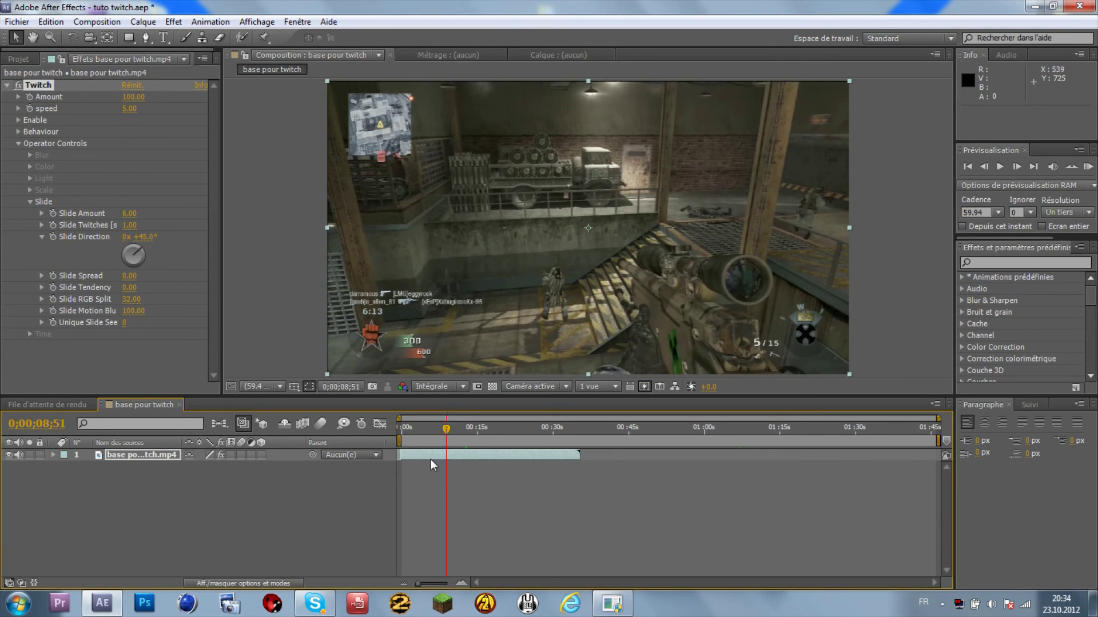
{"action": "left_click", "coordinate": [133, 96]}
{"action": "type", "text": "0"}
{"action": "left_click", "coordinate": [160, 102]}
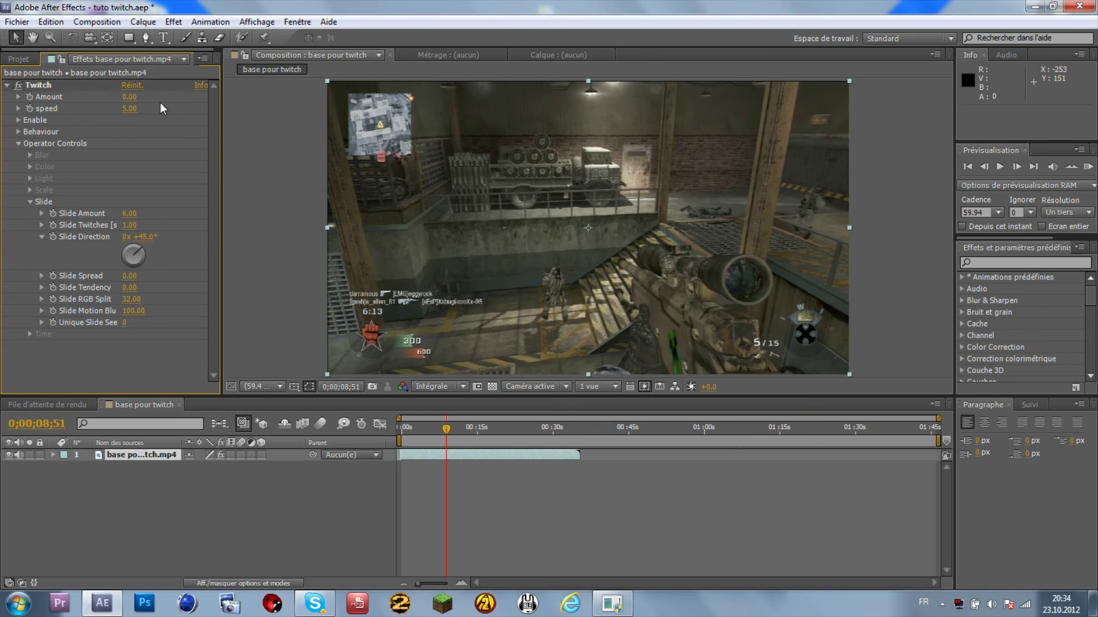
{"action": "left_click", "coordinate": [30, 97]}
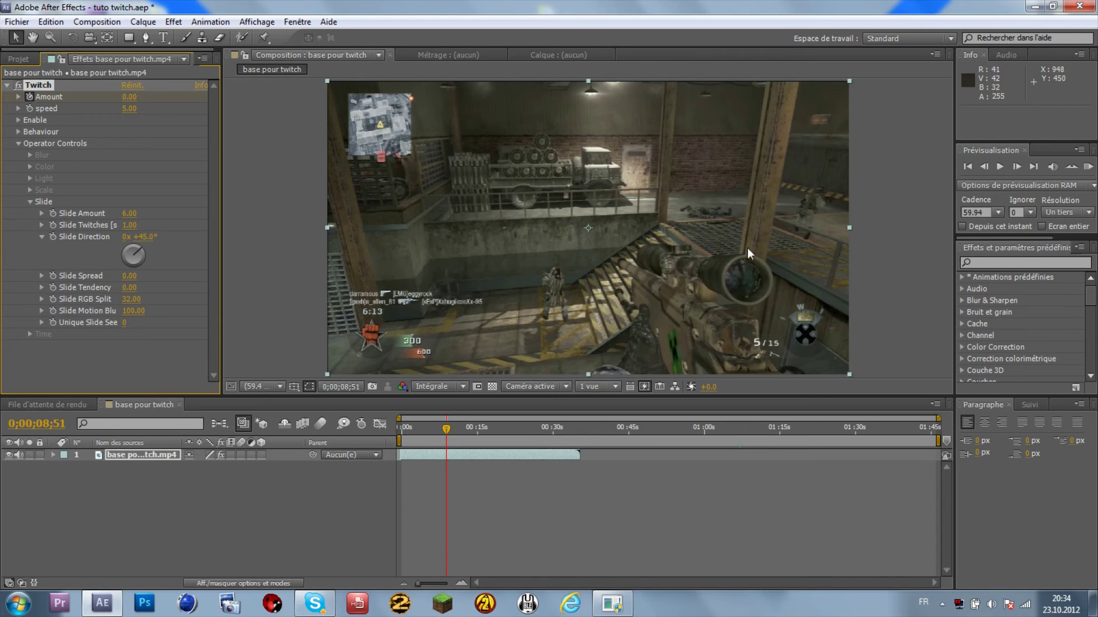
Advance one frame to 0;00;08;52 and keyframe Twitch's Amount at 100
{"action": "left_click", "coordinate": [1015, 166]}
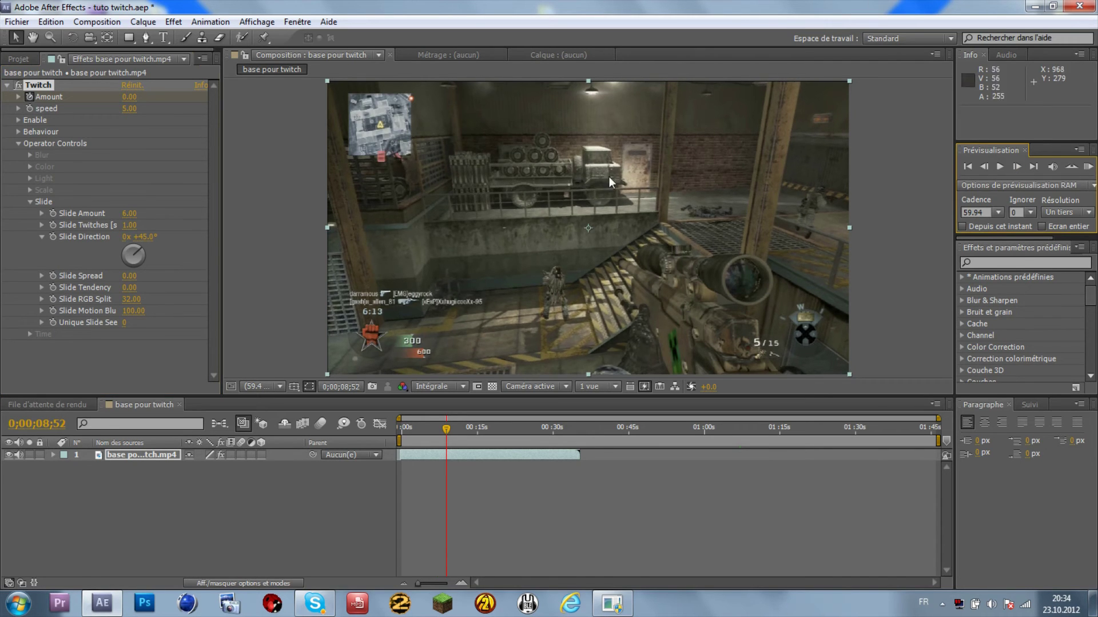
{"action": "left_click", "coordinate": [129, 97]}
{"action": "type", "text": "10"}
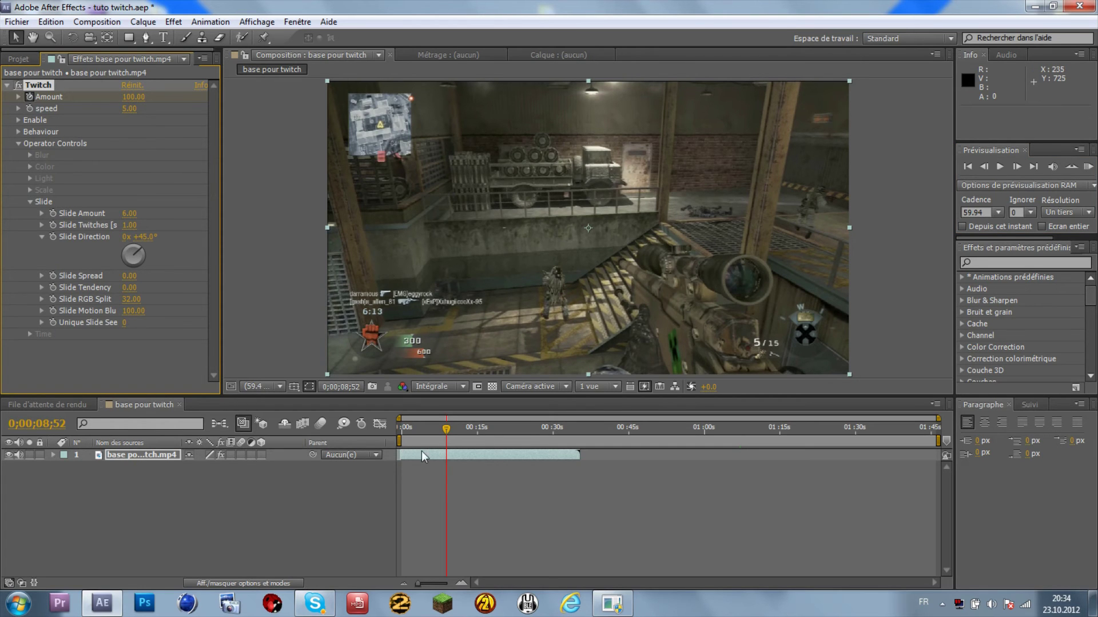
Reveal the clip's Twitch properties in the timeline and add an Amount keyframe of 100 at 0;00;13;52
{"action": "left_click_drag", "start_coordinate": [444, 436], "coordinate": [469, 438]}
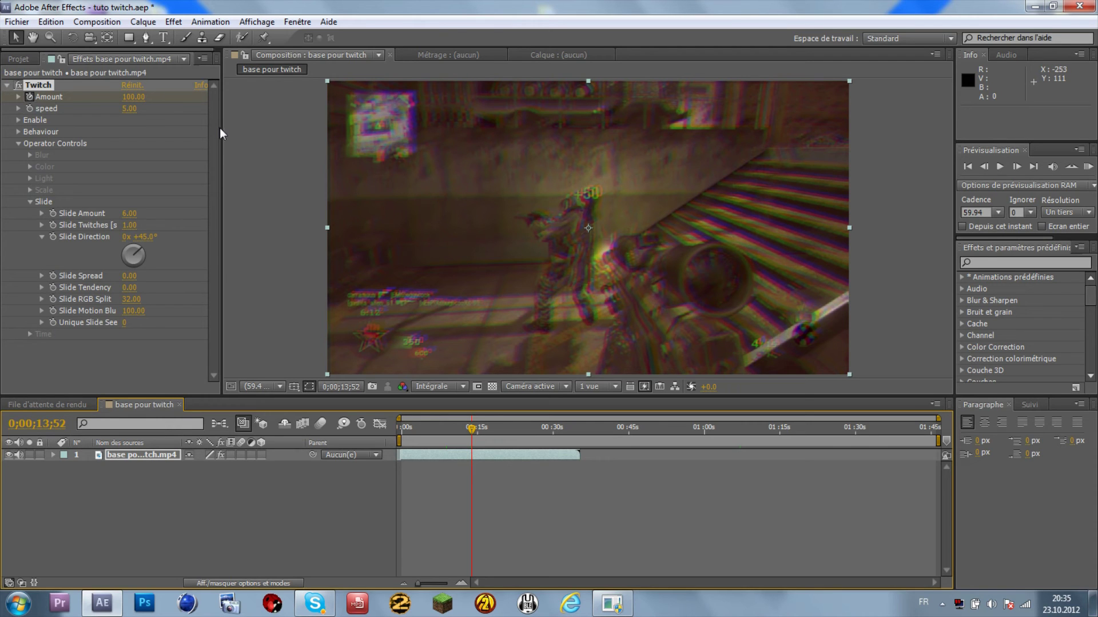
{"action": "left_click", "coordinate": [53, 455]}
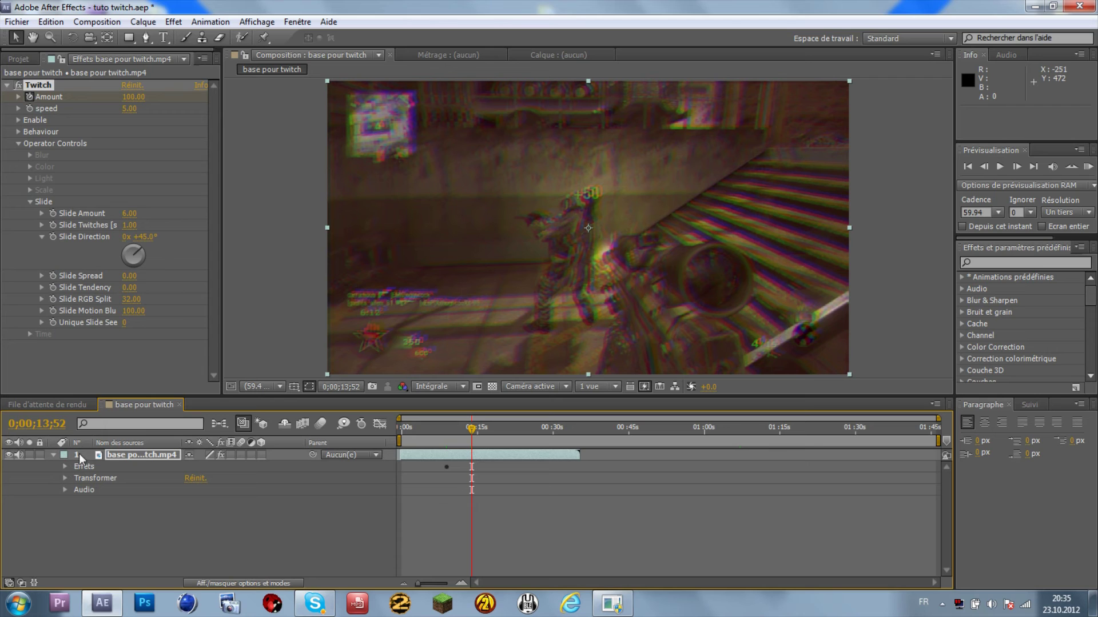
{"action": "left_click", "coordinate": [65, 466]}
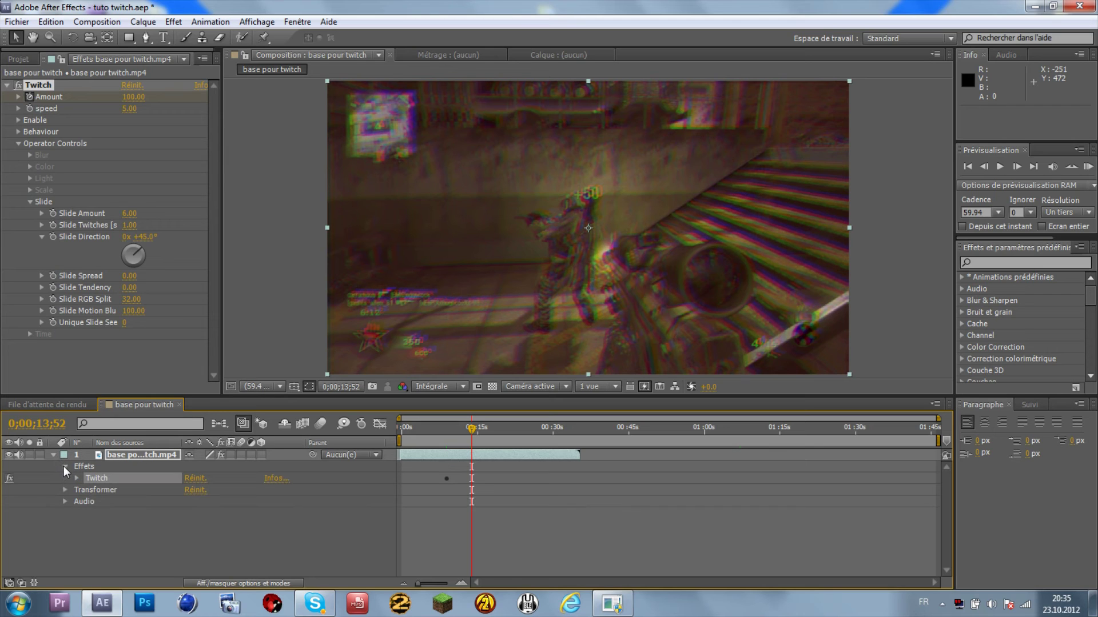
{"action": "left_click", "coordinate": [77, 478]}
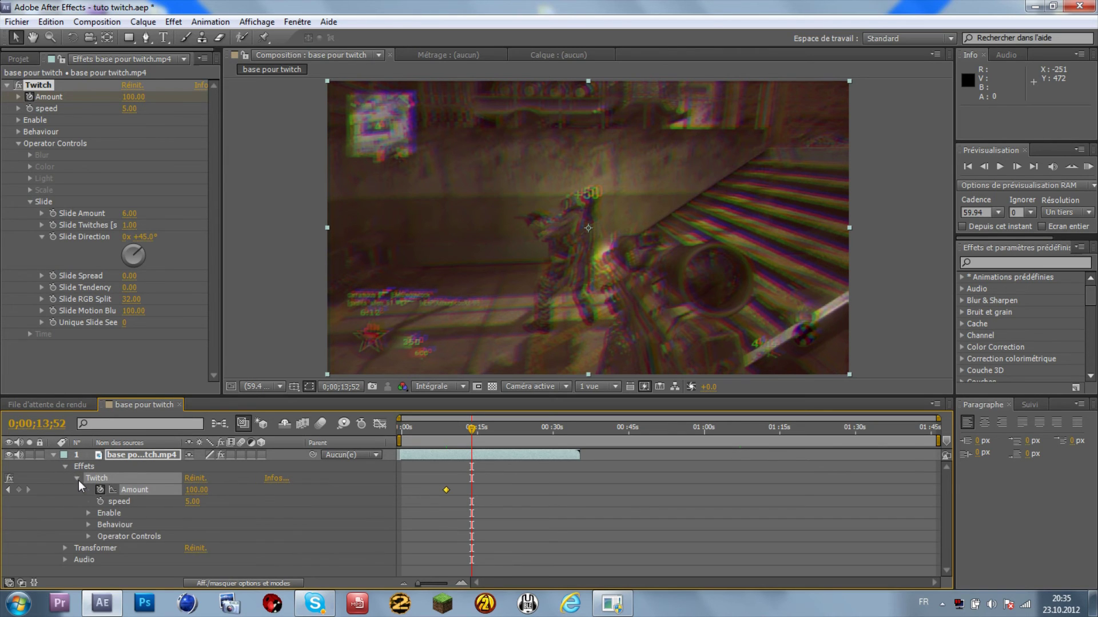
{"action": "left_click", "coordinate": [19, 490]}
Advance one frame to 0;00;13;53 and set Twitch's Amount to 0
{"action": "left_click", "coordinate": [1015, 168]}
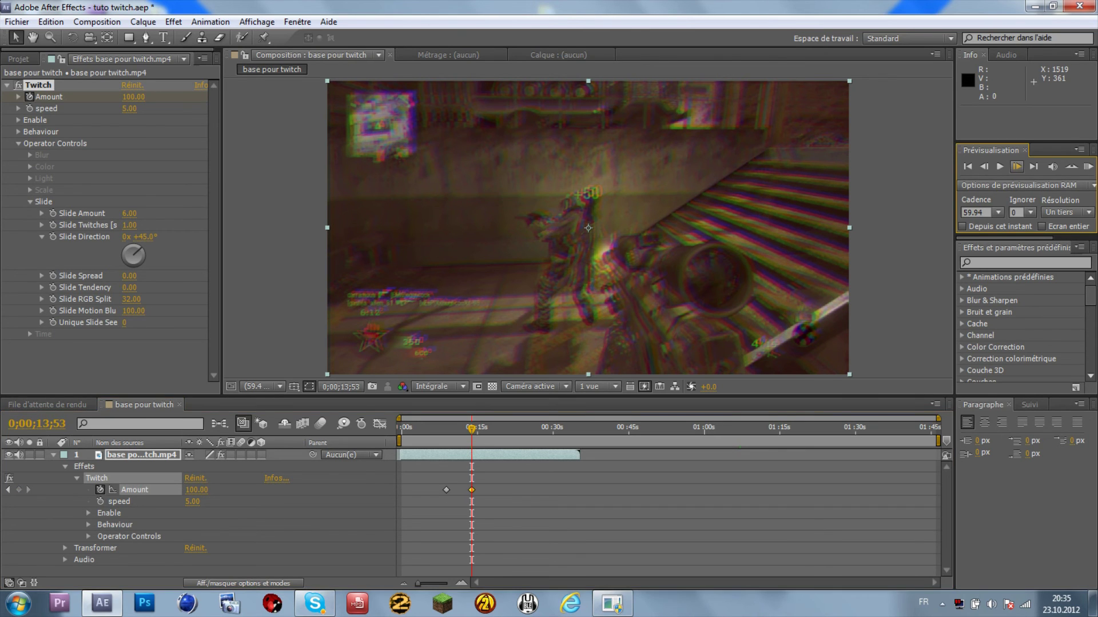
{"action": "left_click", "coordinate": [133, 98]}
{"action": "type", "text": "0"}
{"action": "key", "text": "Return"}
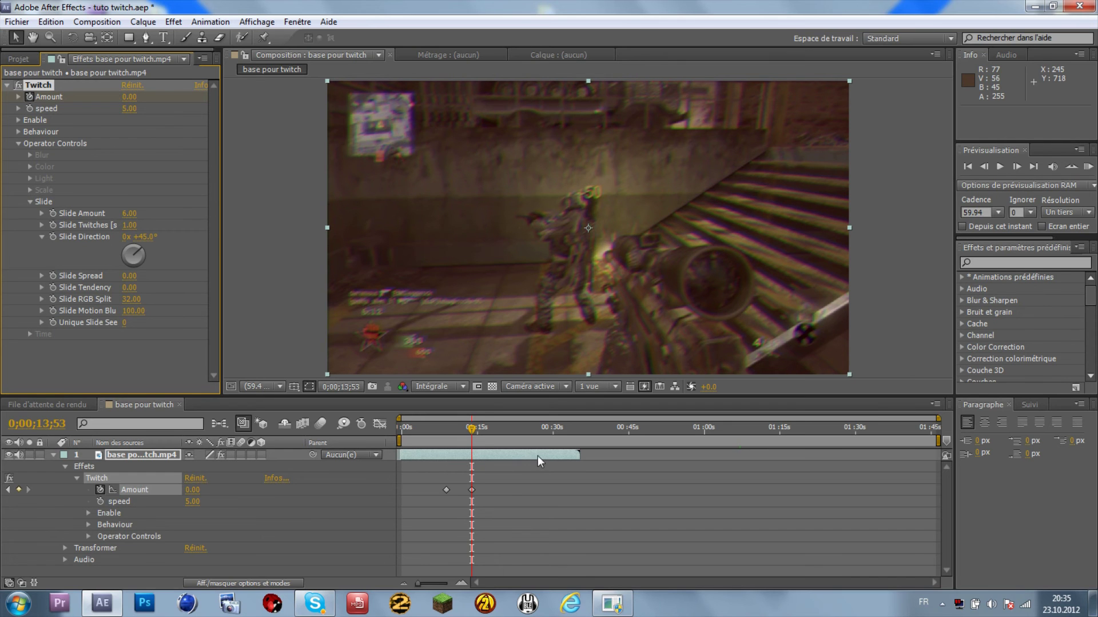
Start the work area shortly before the first Amount keyframe, play a RAM preview of the animated twitch, and stop it
{"action": "left_click_drag", "start_coordinate": [472, 429], "coordinate": [431, 439]}
{"action": "key", "text": "KP_0"}
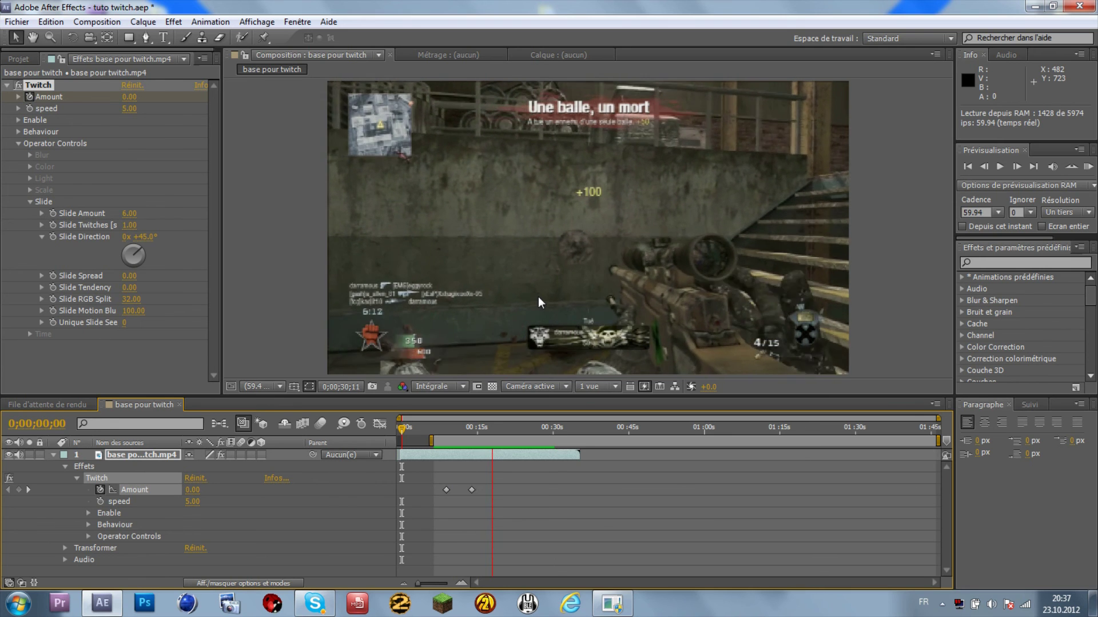
{"action": "left_click", "coordinate": [505, 439]}
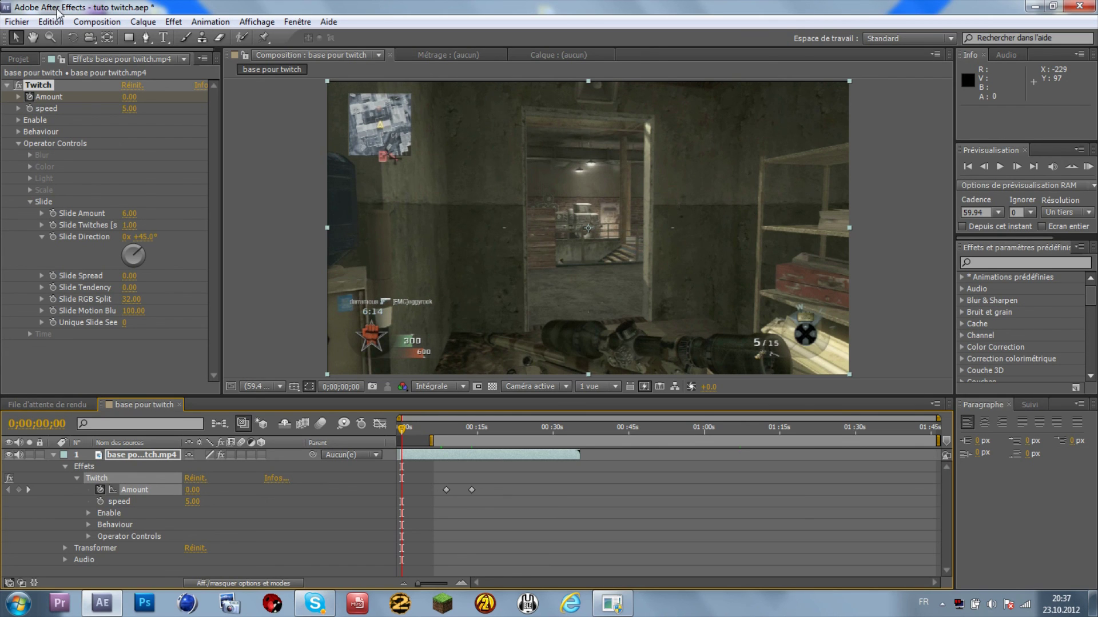
{"action": "left_click", "coordinate": [263, 144]}
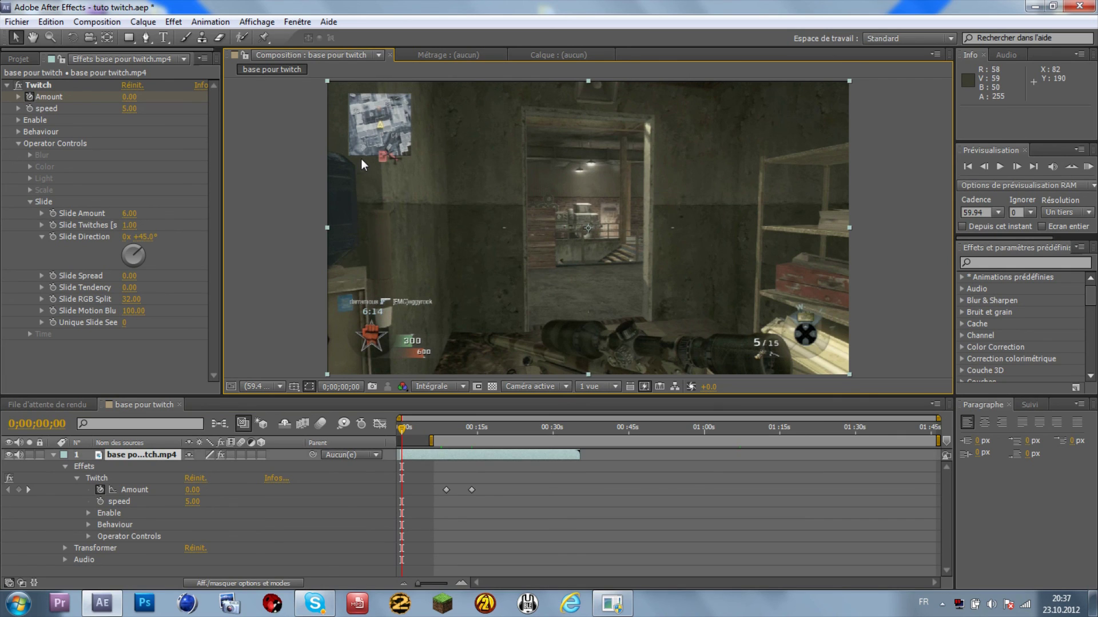